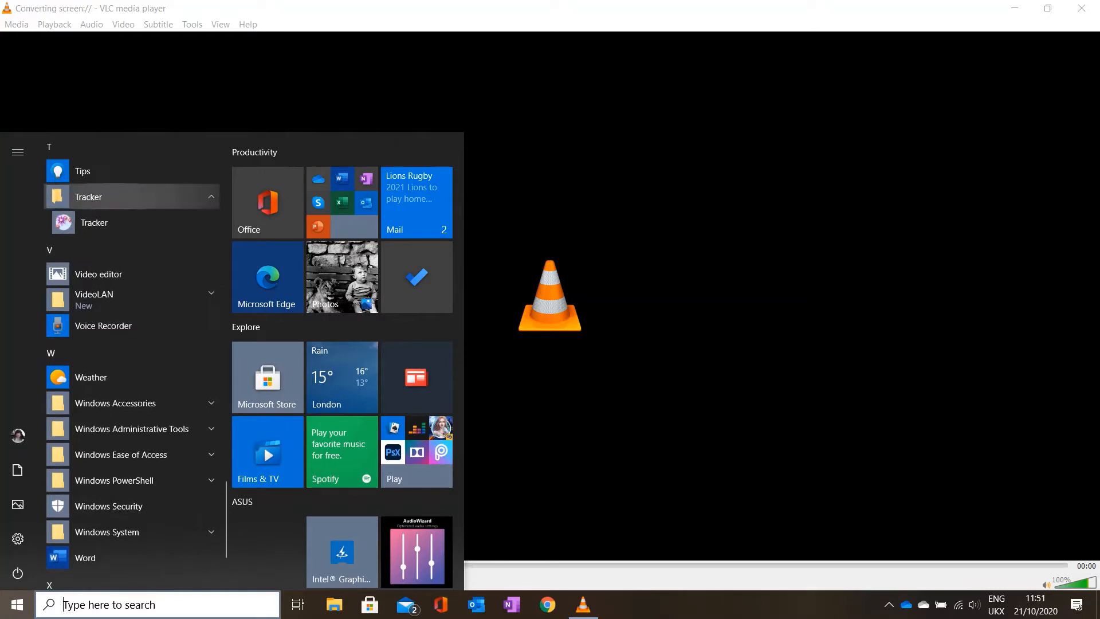
# Start Tracker and import the video pendulum.mp4 from the School videos folder, accepting the frame durations notice.
pyautogui.click(92, 220)
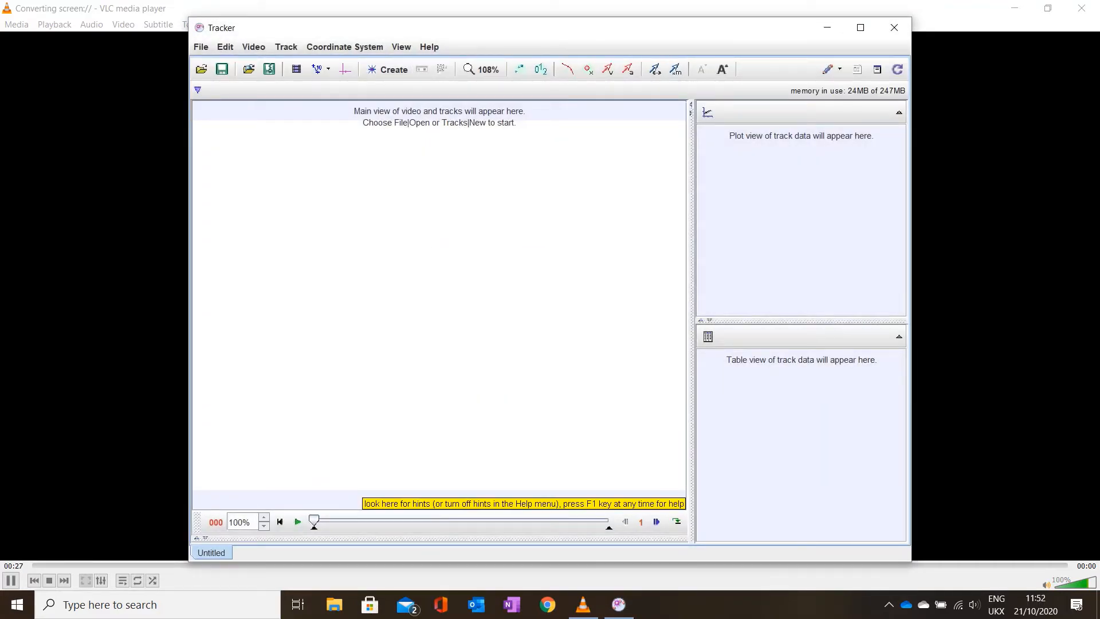
pyautogui.click(200, 47)
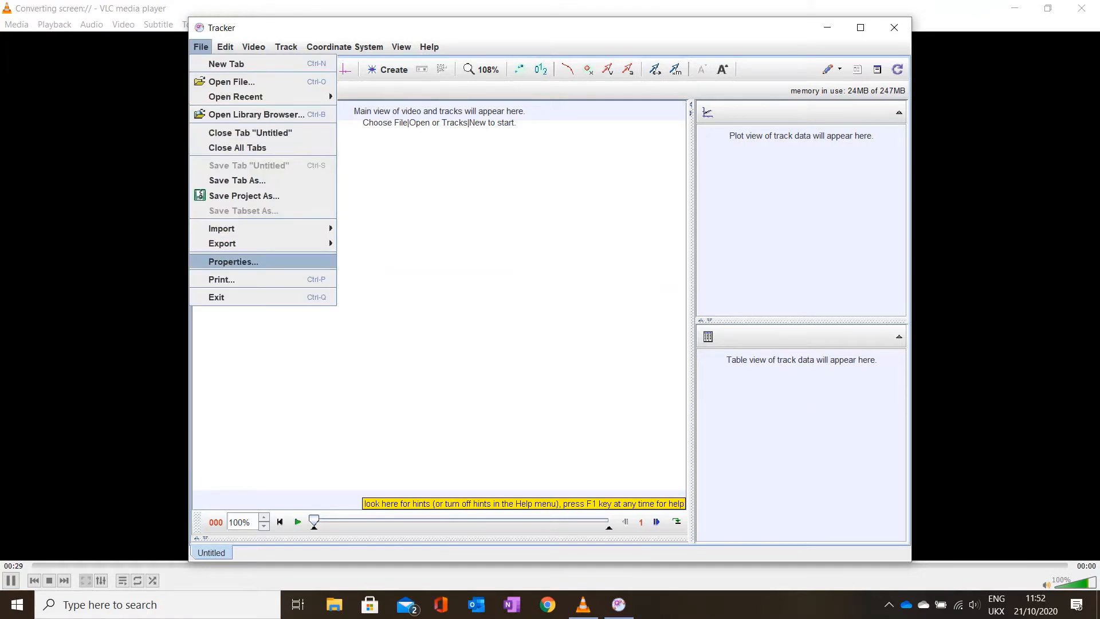
pyautogui.moveTo(229, 228)
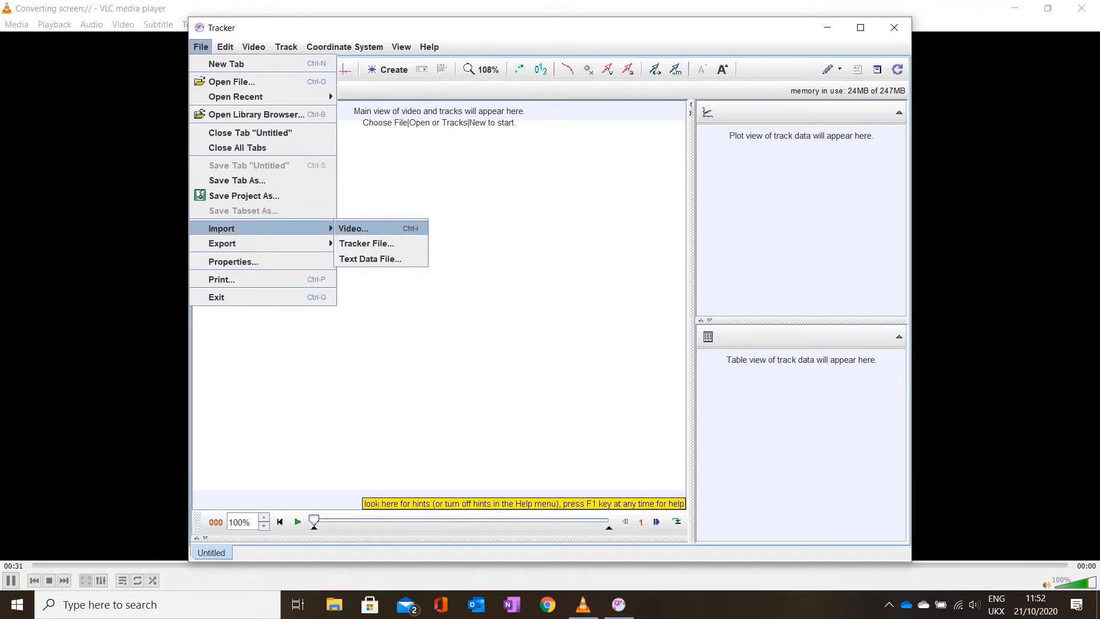
pyautogui.click(353, 228)
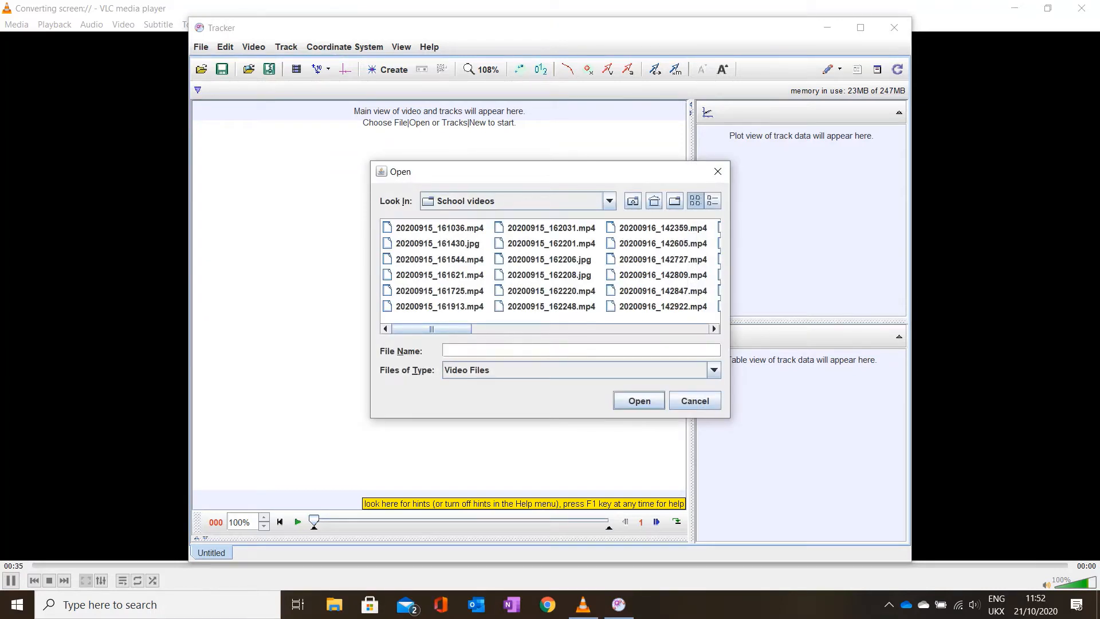
pyautogui.moveTo(432, 328); pyautogui.dragTo(668, 329)
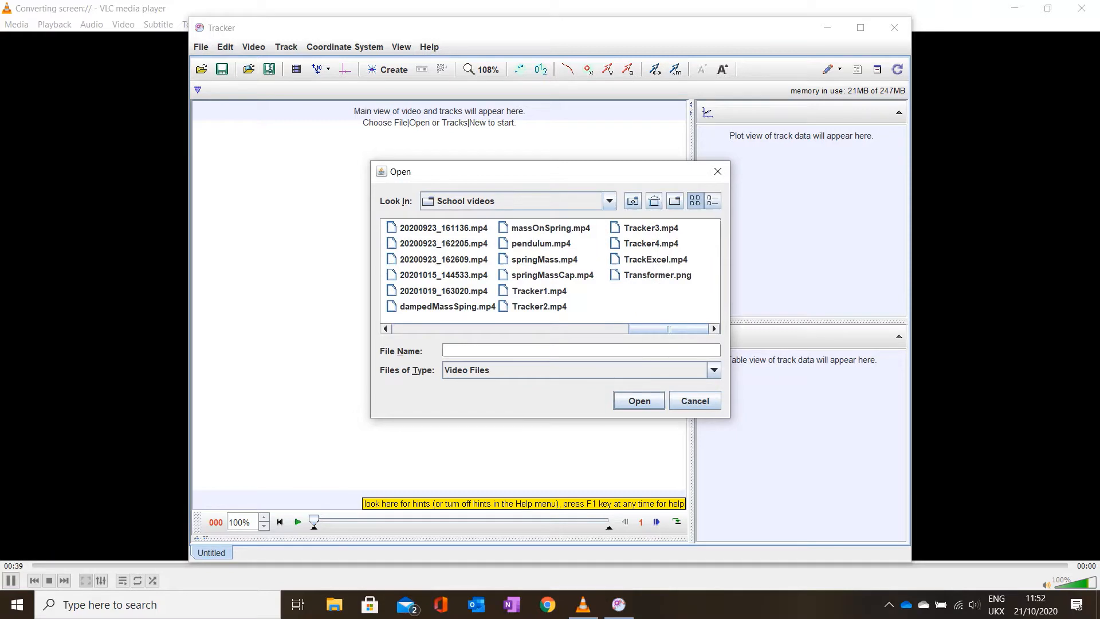
pyautogui.click(537, 243)
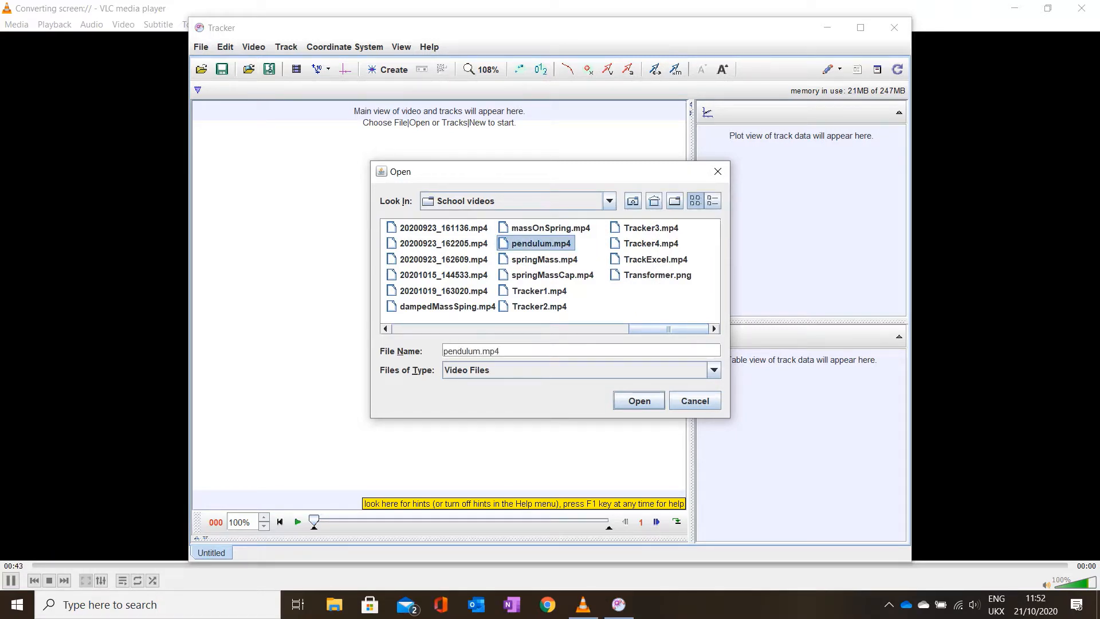
pyautogui.click(640, 401)
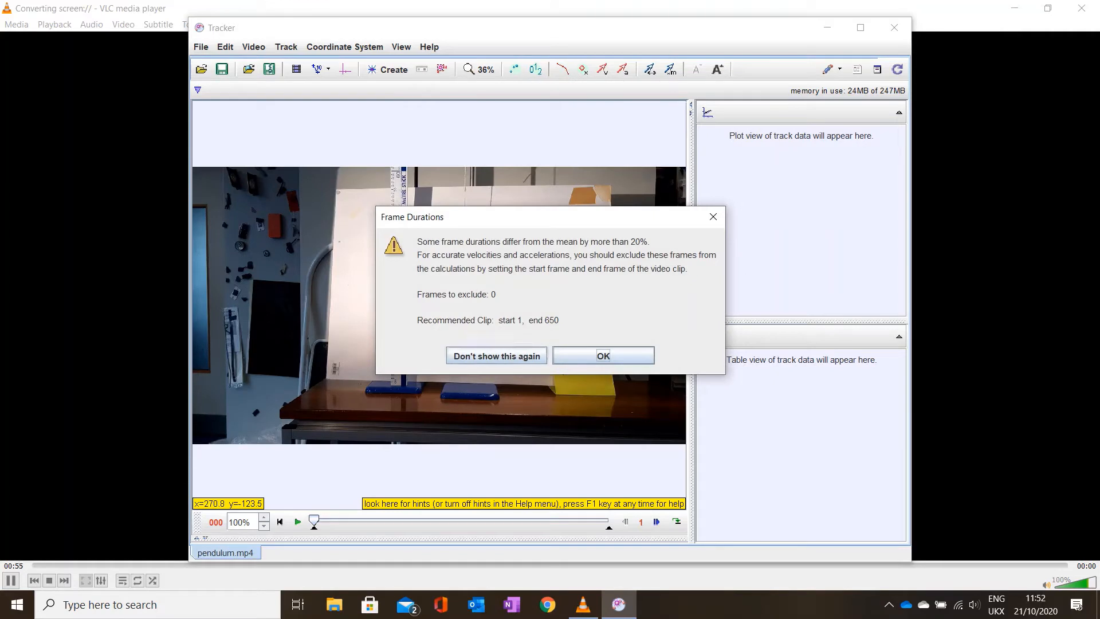
pyautogui.click(603, 356)
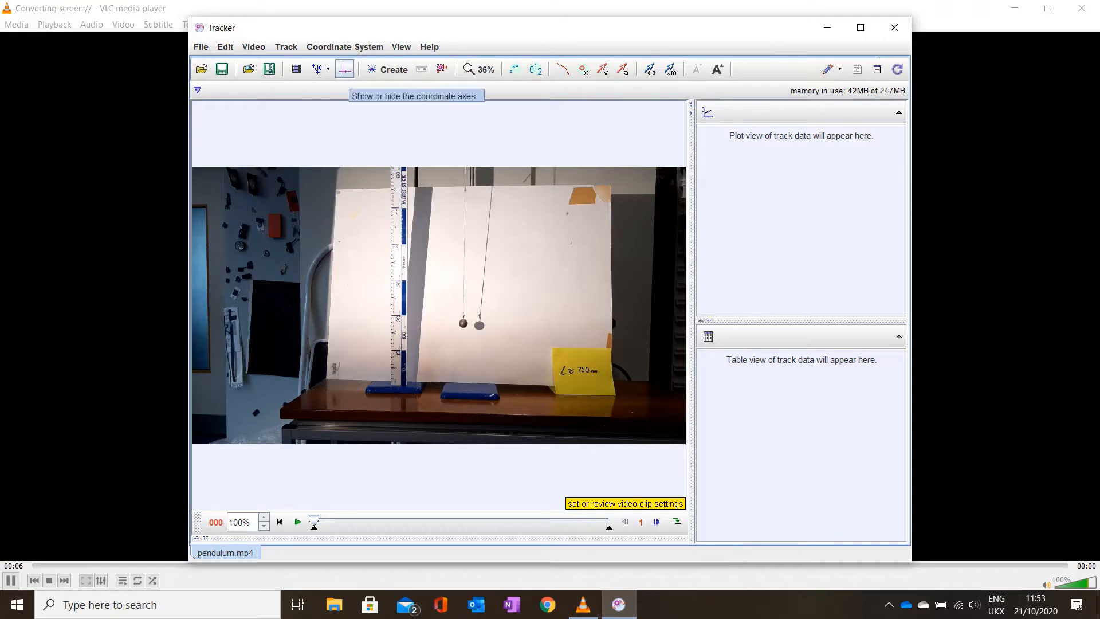
# Show the coordinate axes and place their origin on the pendulum bob, with the x-axis horizontal.
pyautogui.click(345, 69)
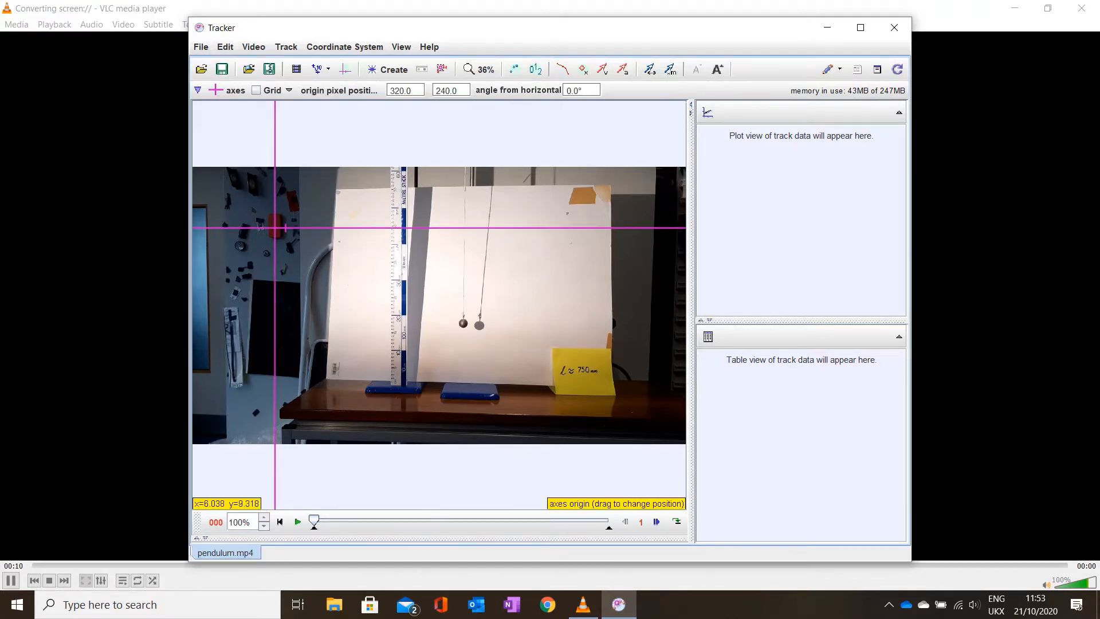
pyautogui.moveTo(275, 228); pyautogui.dragTo(463, 323)
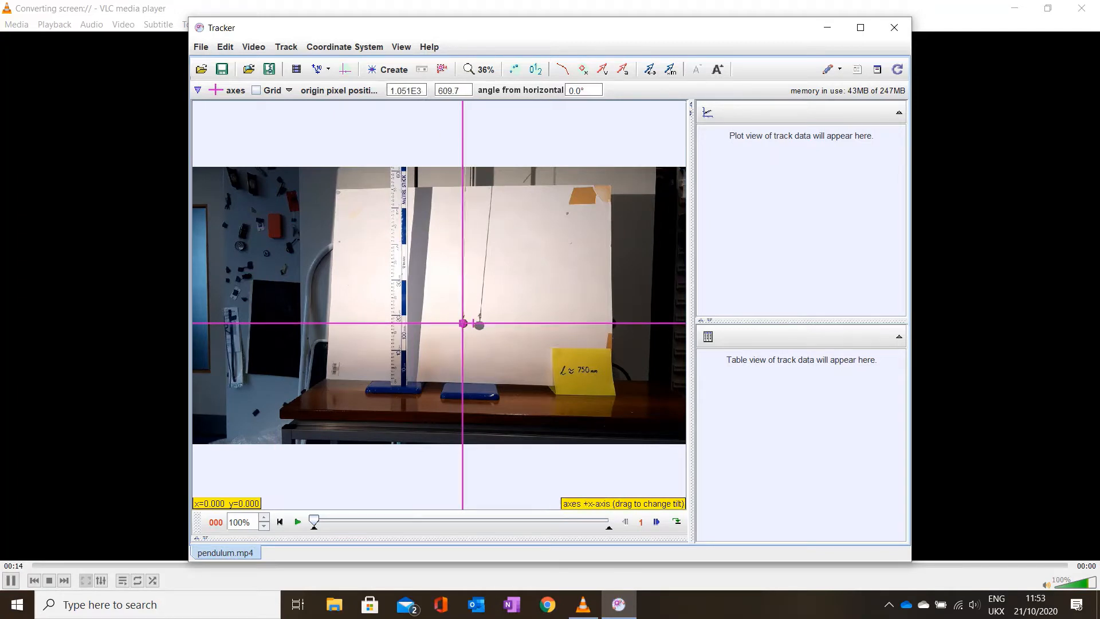
pyautogui.moveTo(630, 324)
pyautogui.mouseDown()
pyautogui.moveTo(632, 298)
pyautogui.moveTo(634, 323)
pyautogui.mouseUp()
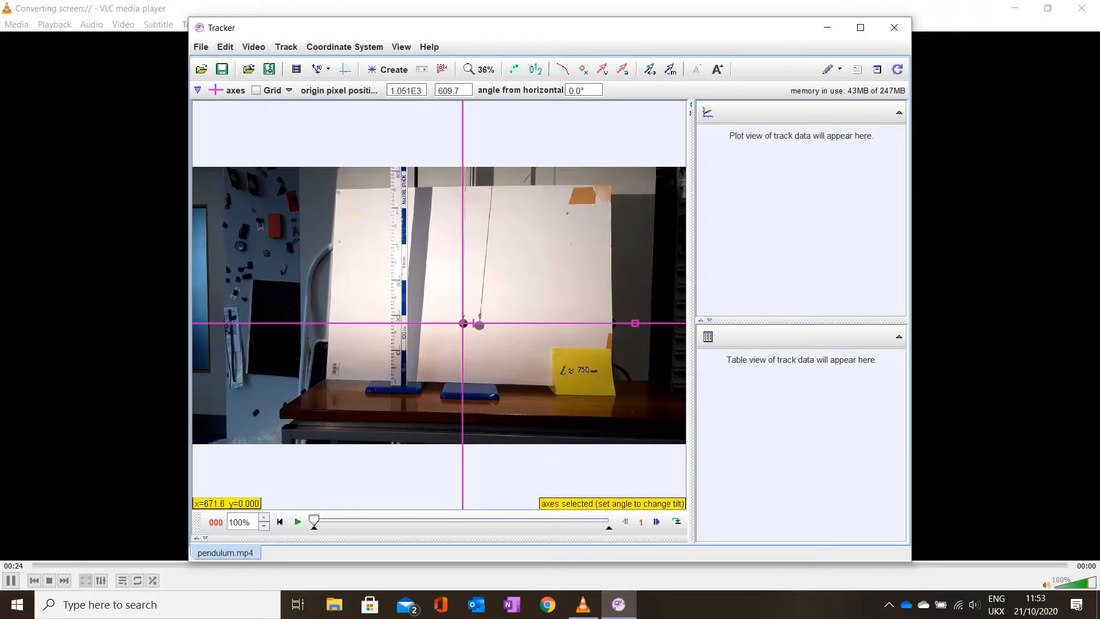
# Fine-tune the axes origin onto the exact centre of the bob at 200% zoom and hide the axes.
pyautogui.click(479, 69)
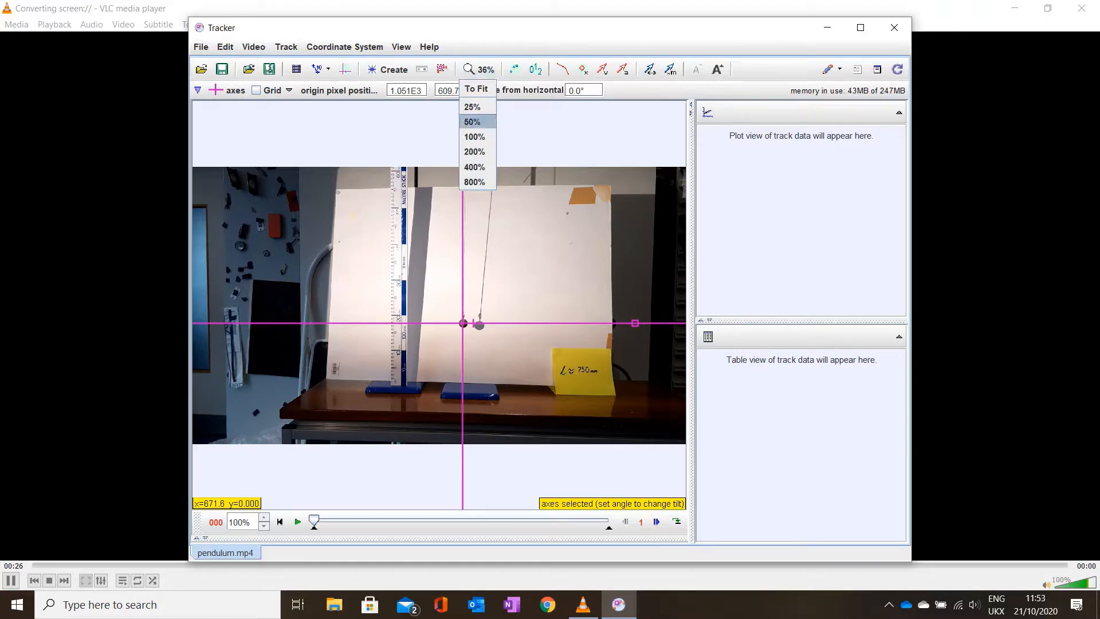
pyautogui.press('Return')
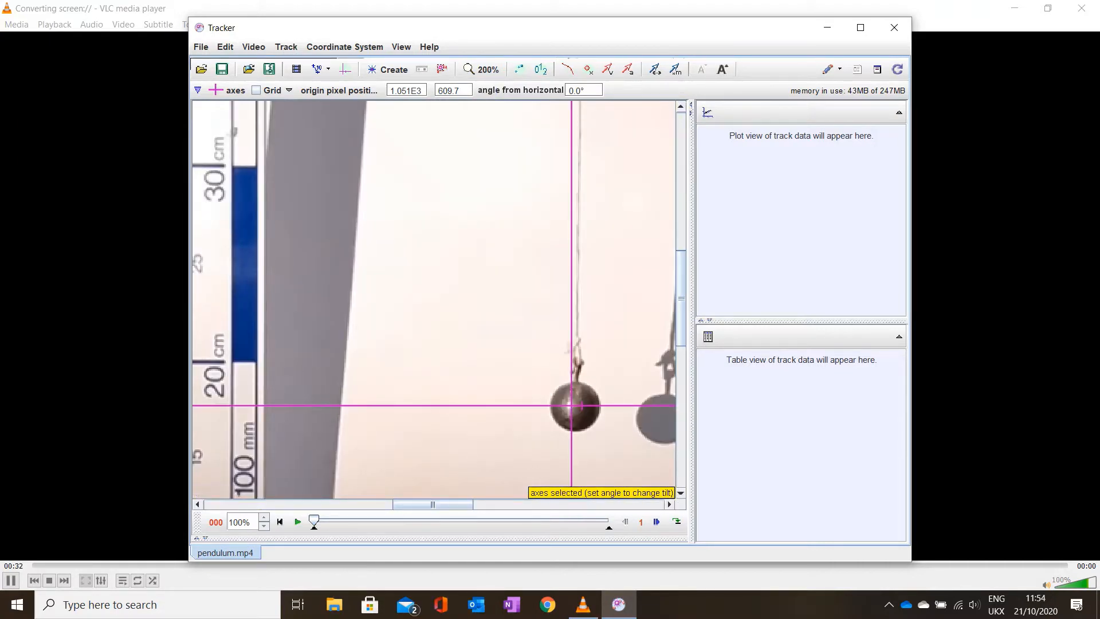
pyautogui.moveTo(571, 405); pyautogui.dragTo(575, 408)
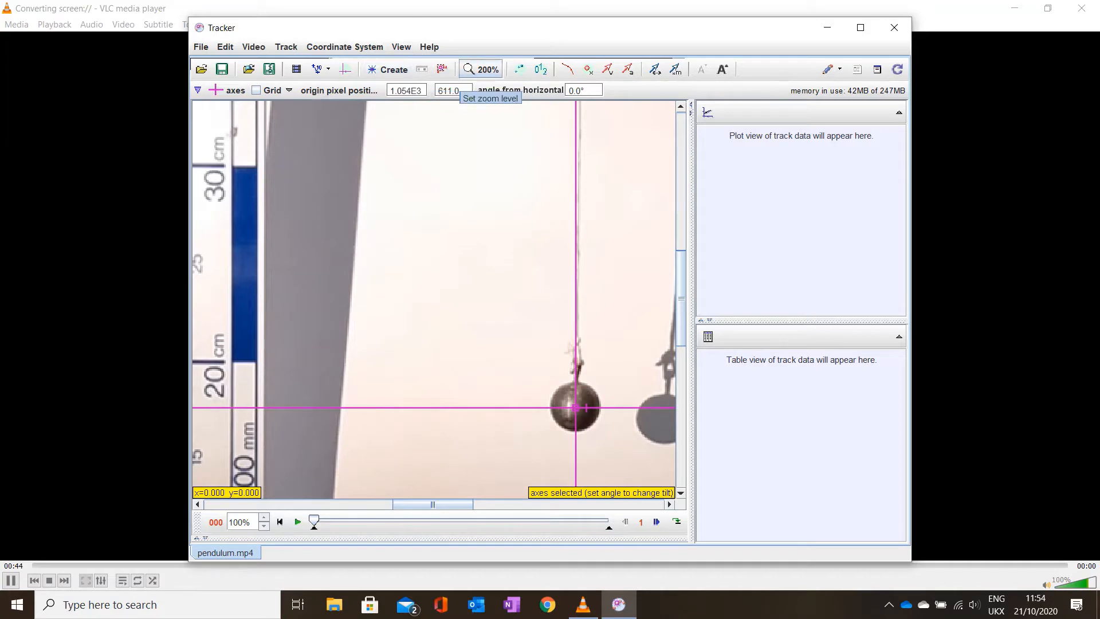
pyautogui.click(481, 69)
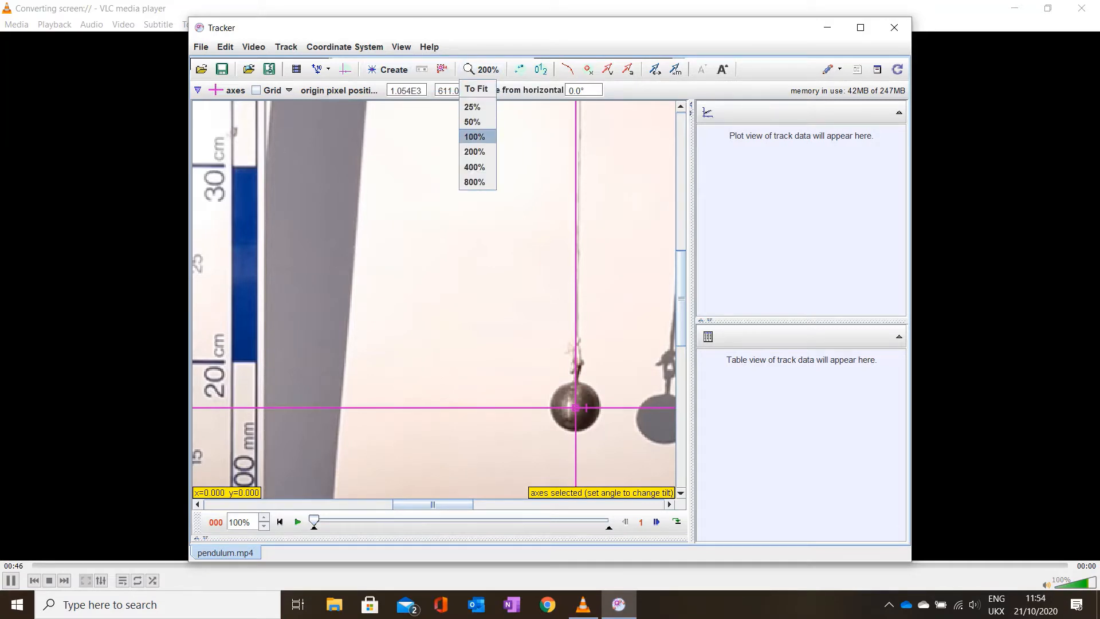
pyautogui.click(472, 121)
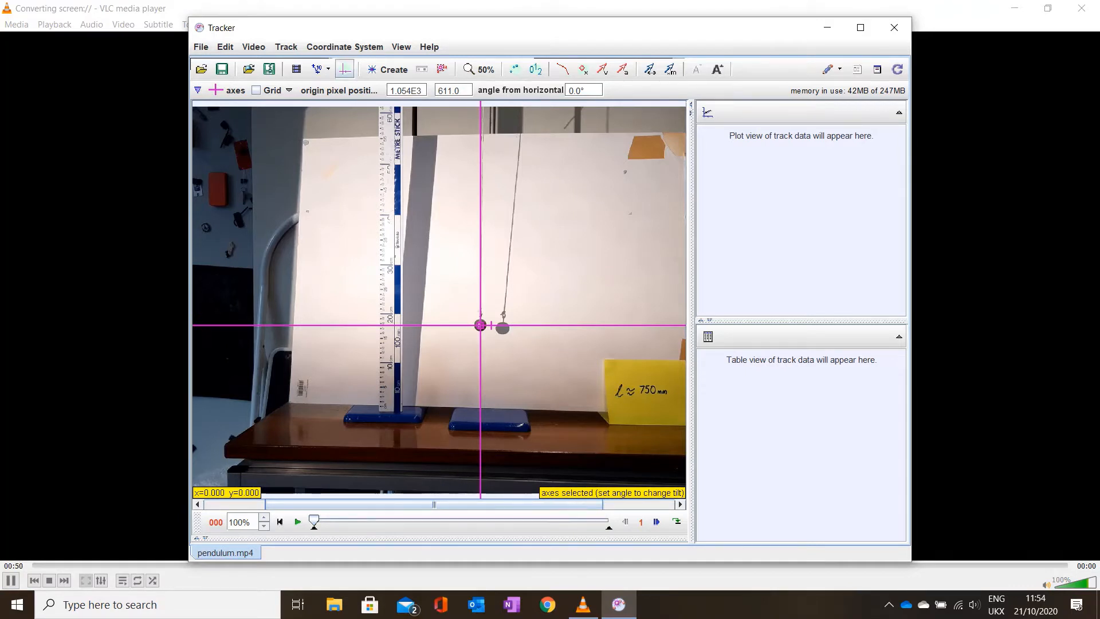
pyautogui.click(344, 69)
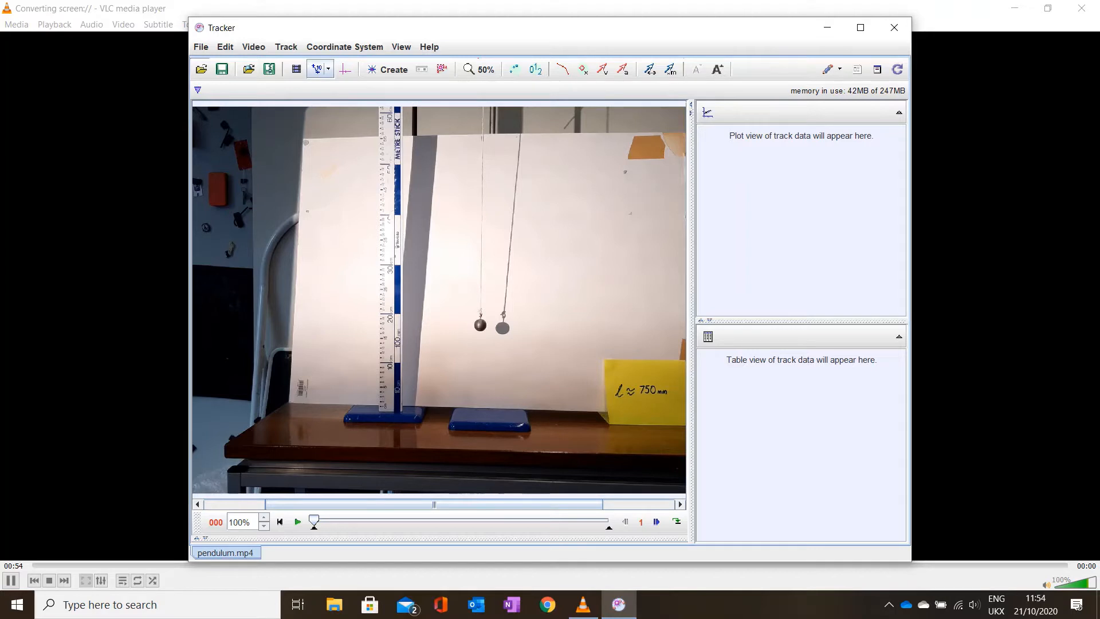
# Create a calibration stick with its ends on the 30 cm and 20 cm marks of the metre stick.
pyautogui.click(316, 69)
pyautogui.moveTo(321, 88)
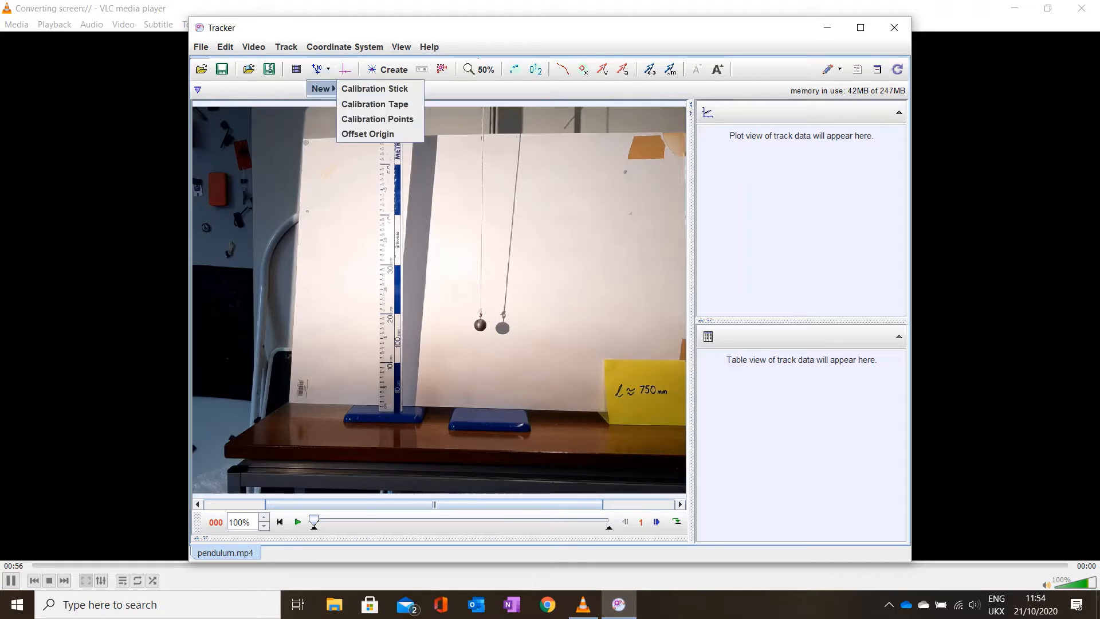
pyautogui.click(375, 88)
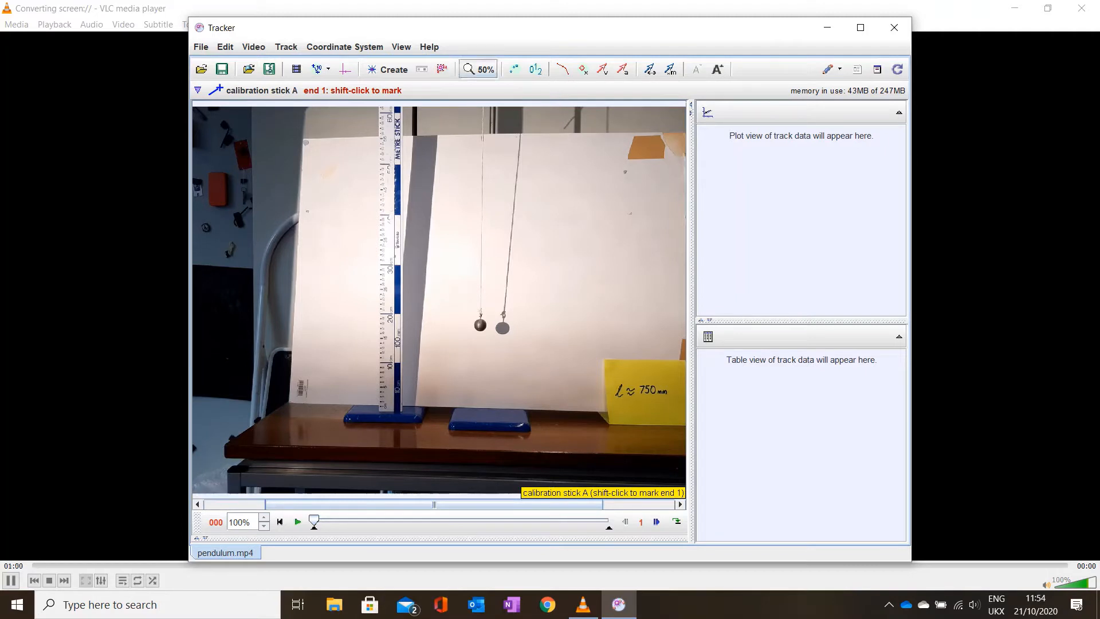
pyautogui.click(479, 70)
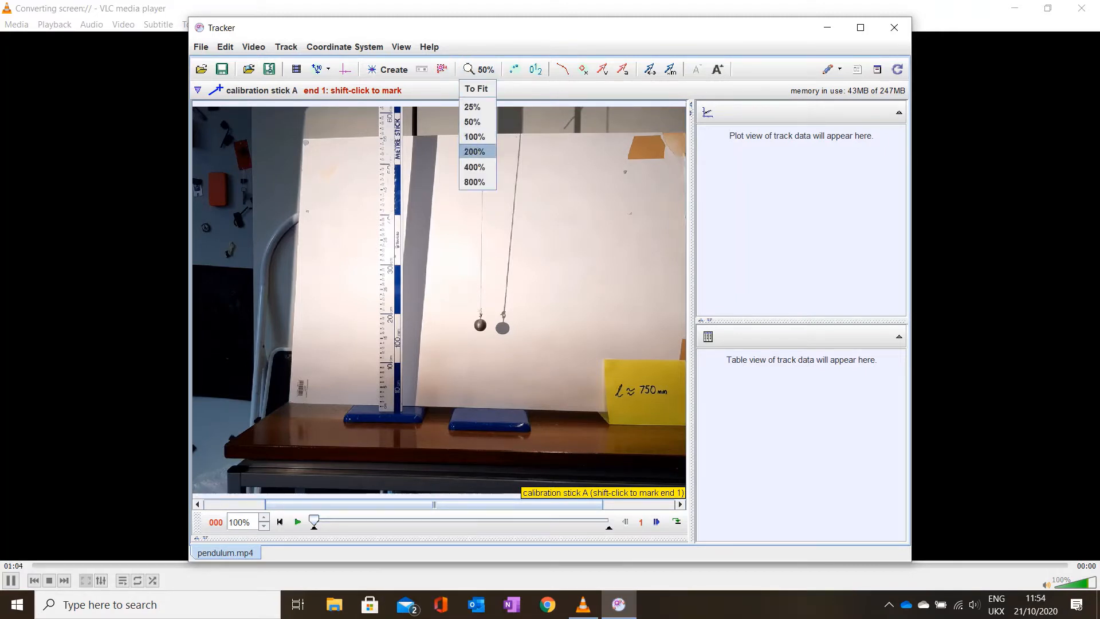
pyautogui.click(475, 151)
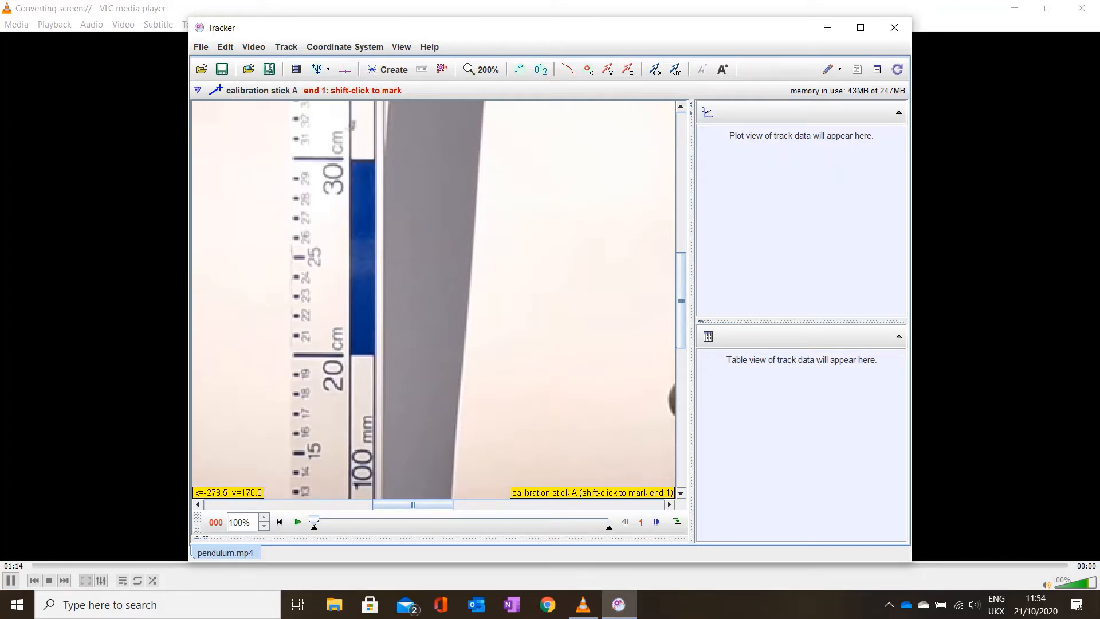
pyautogui.keyDown('shift'); pyautogui.click(295, 157); pyautogui.keyUp('shift')
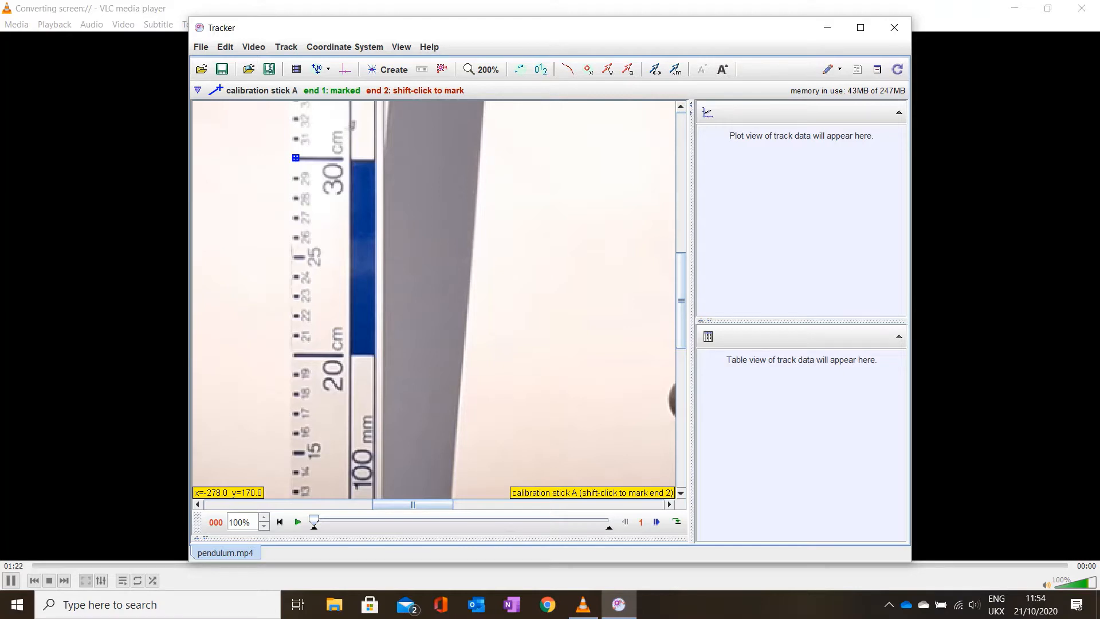
pyautogui.keyDown('shift'); pyautogui.click(296, 356); pyautogui.keyUp('shift')
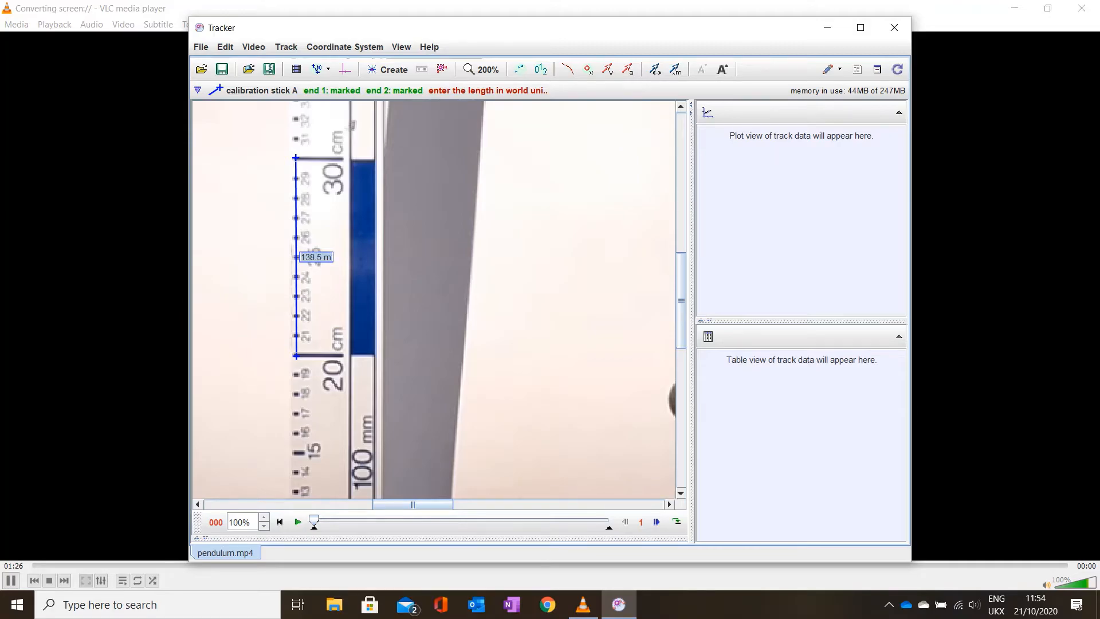
# Set the calibration stick's length to 0.100 m and hide the stick.
pyautogui.click(331, 256)
pyautogui.press('BackSpace')
pyautogui.press('BackSpace')
pyautogui.press('BackSpace')
pyautogui.press('BackSpace')
pyautogui.press('BackSpace')
pyautogui.write('0.100')
pyautogui.press('Return')
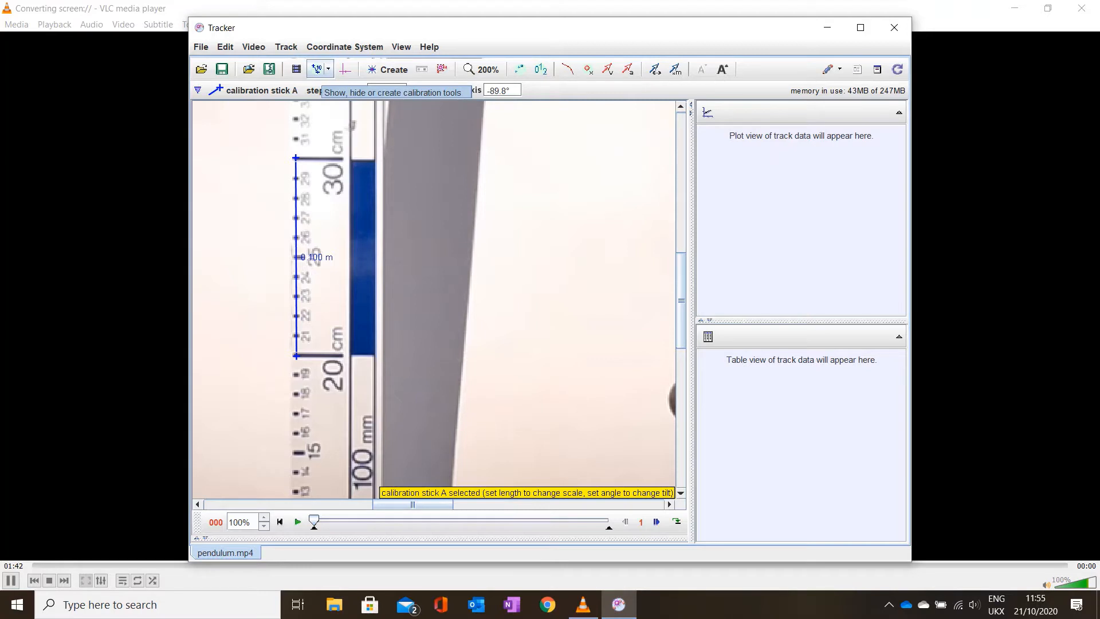
pyautogui.click(317, 68)
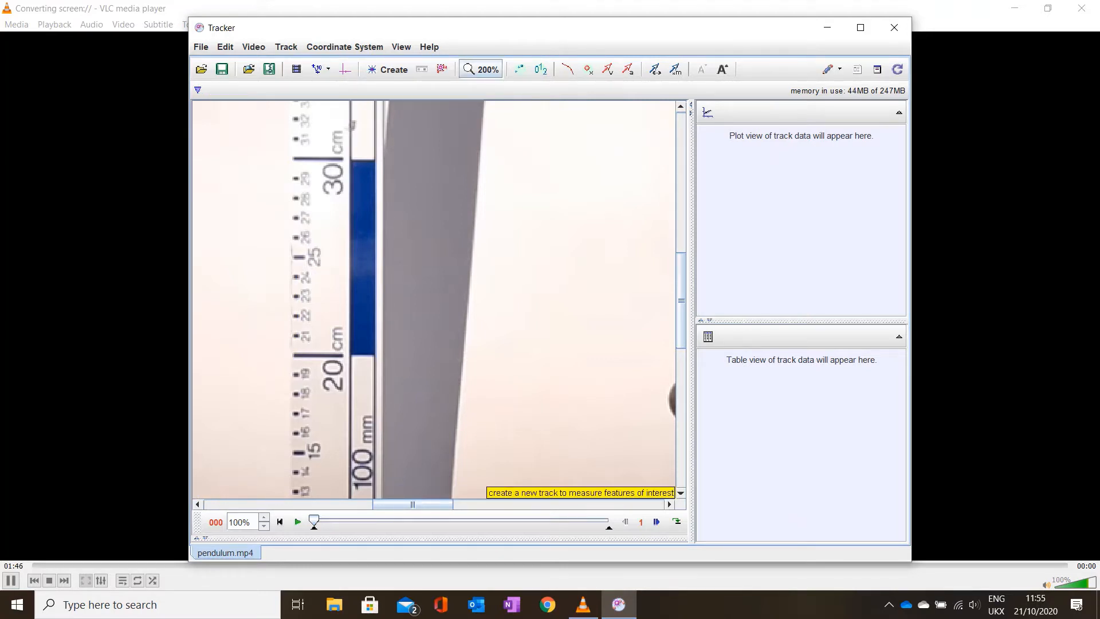
pyautogui.click(481, 68)
pyautogui.click(475, 136)
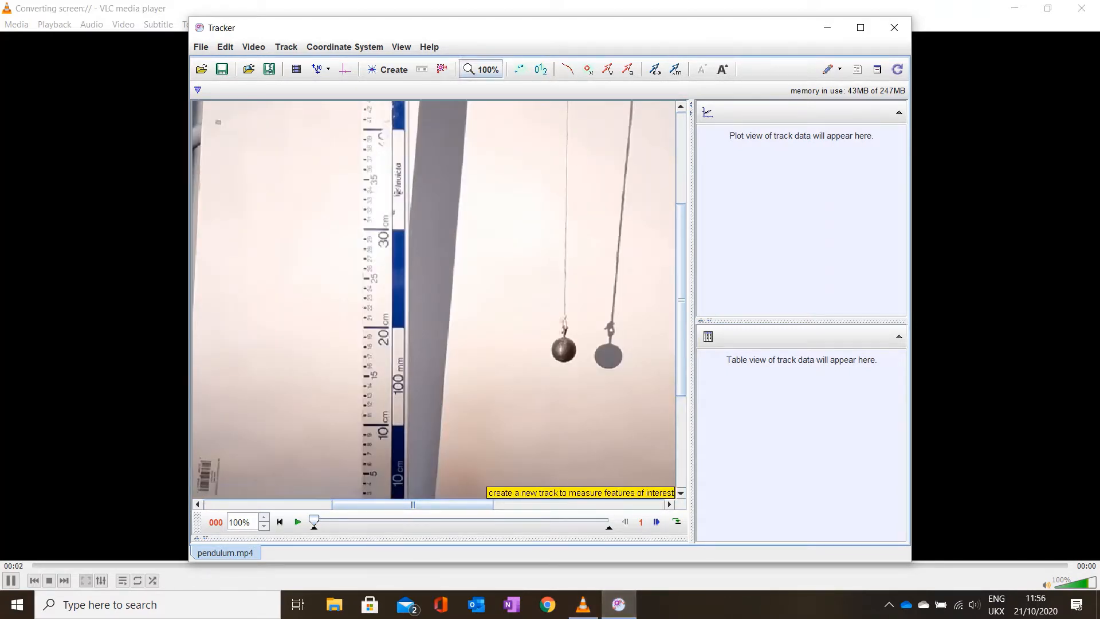
pyautogui.click(481, 69)
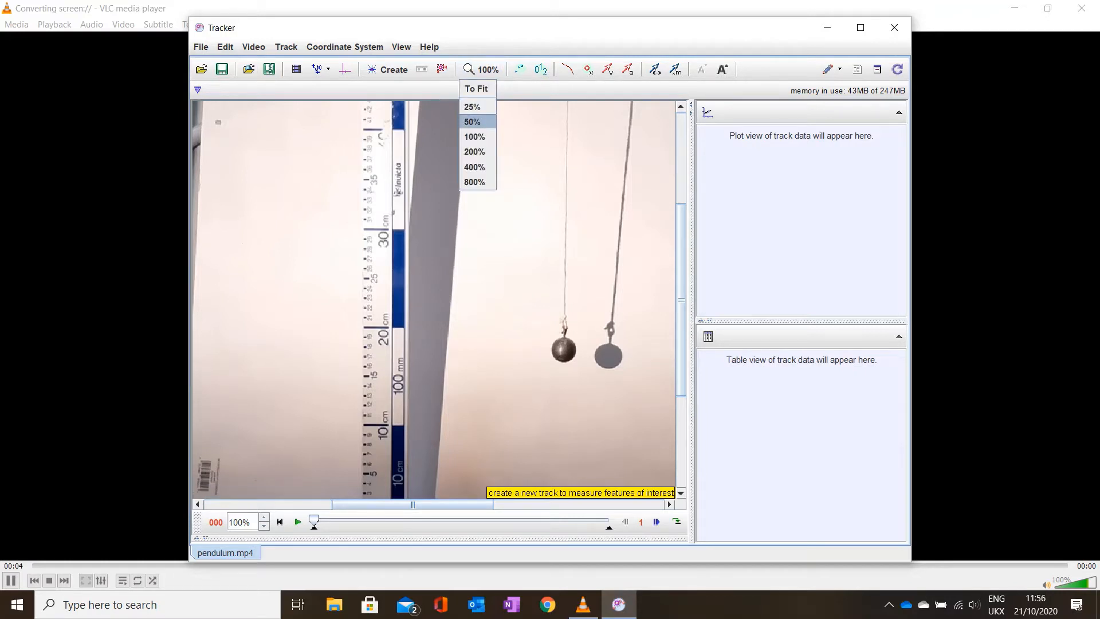
pyautogui.click(472, 121)
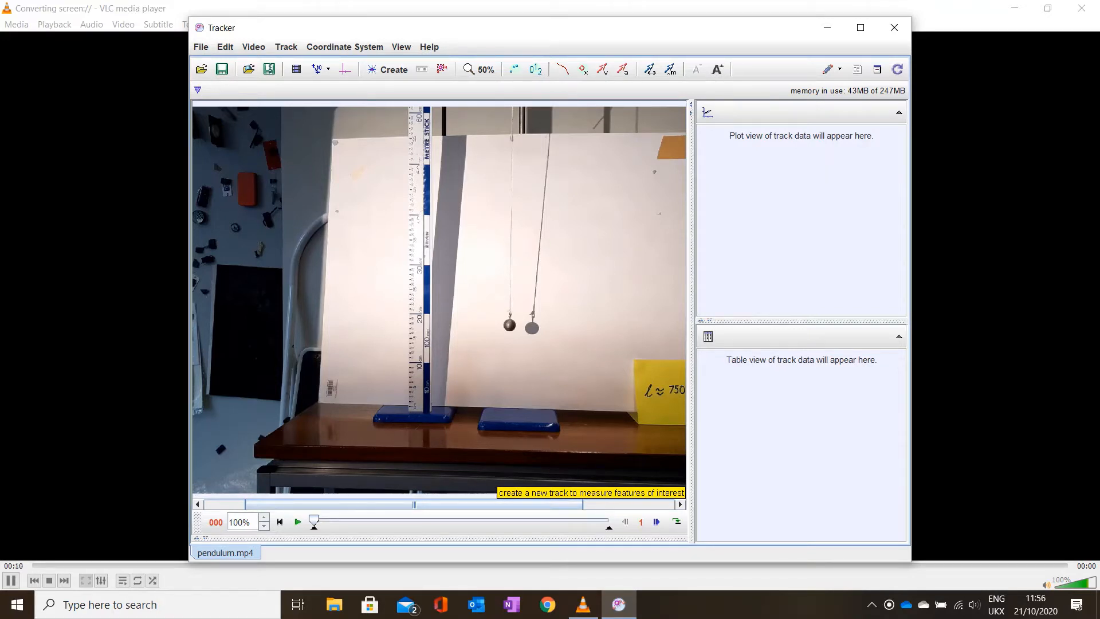
pyautogui.click(253, 47)
pyautogui.moveTo(265, 180)
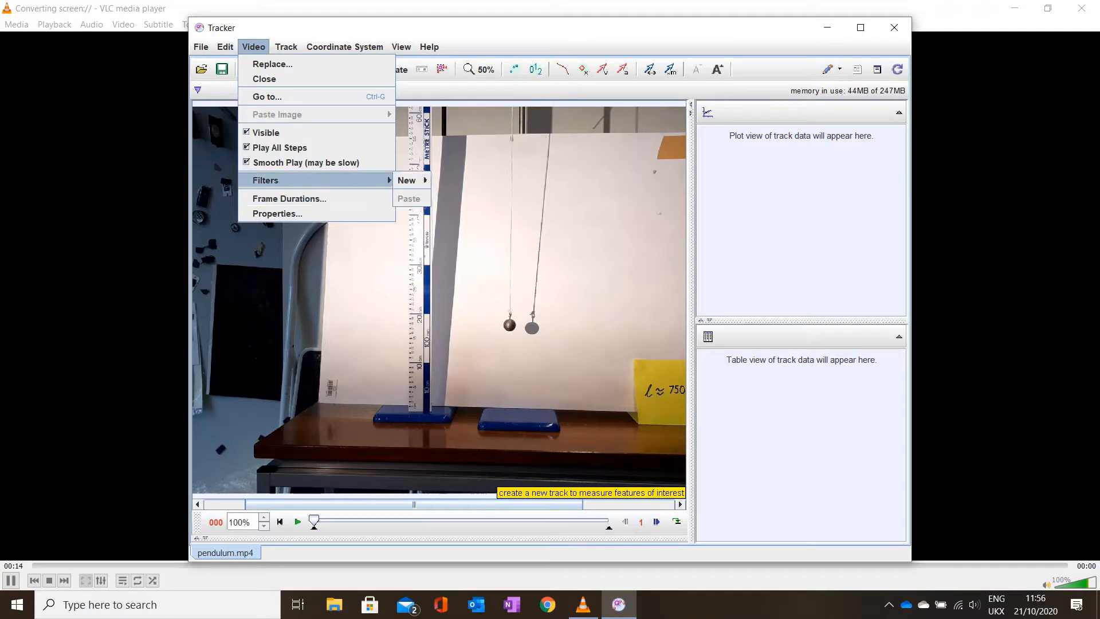
pyautogui.moveTo(408, 180)
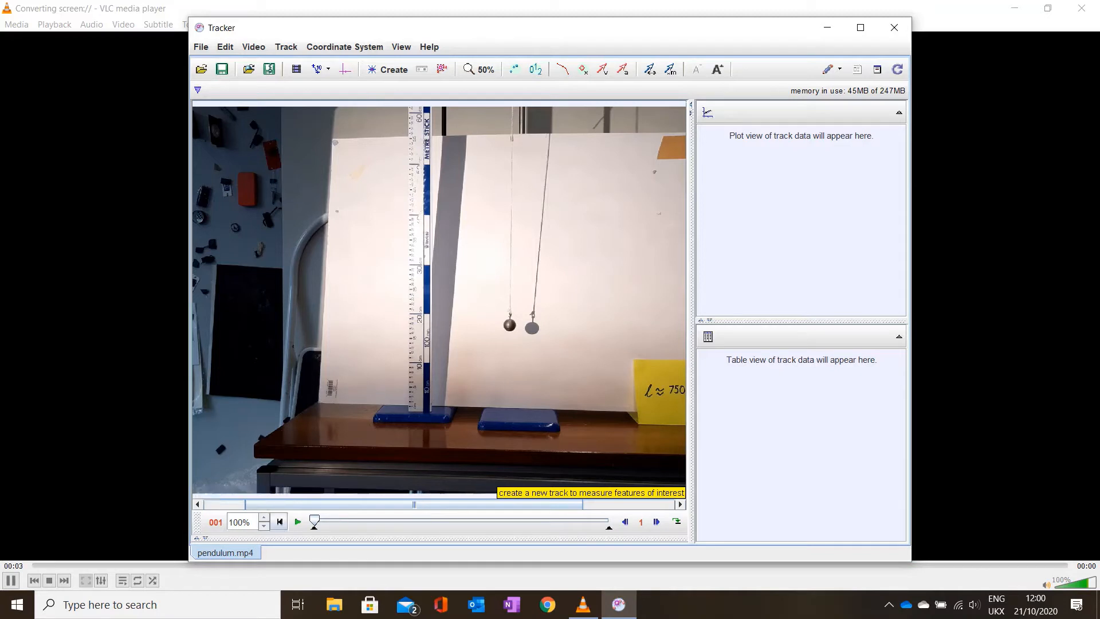
# Play the clip up to the release of the bob and set the start frame to 94.
pyautogui.click(298, 521)
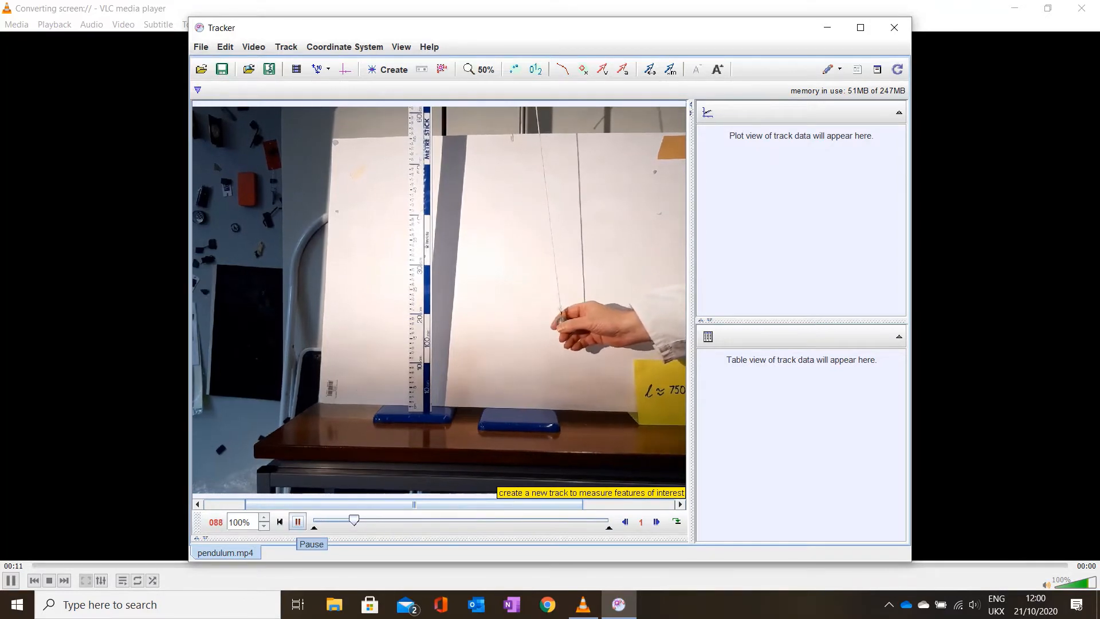
pyautogui.click(298, 522)
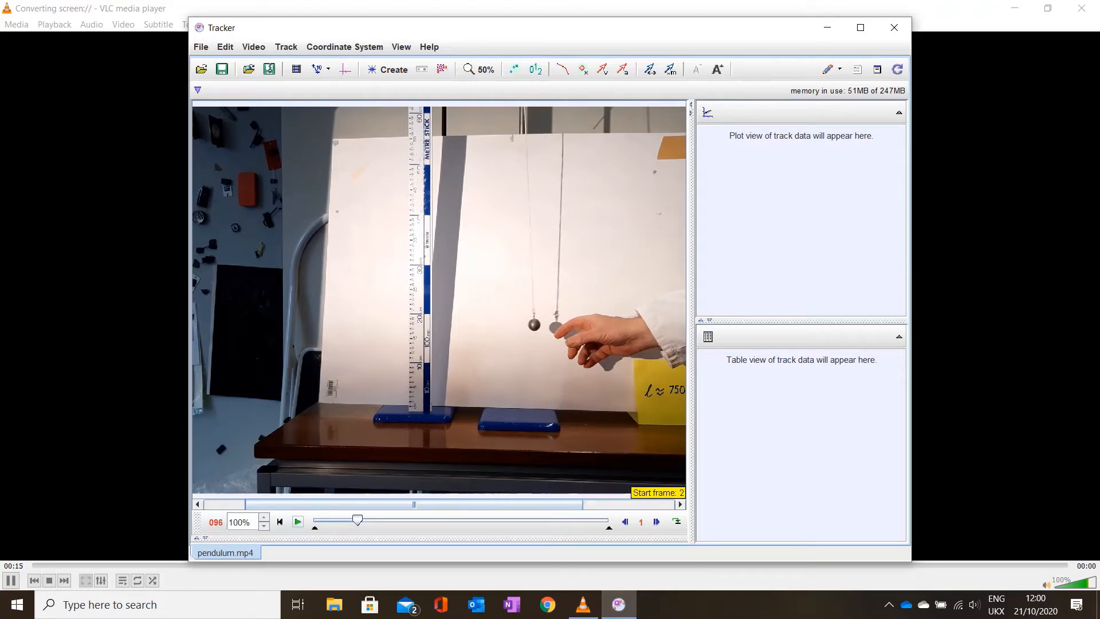
pyautogui.moveTo(314, 527); pyautogui.dragTo(357, 527)
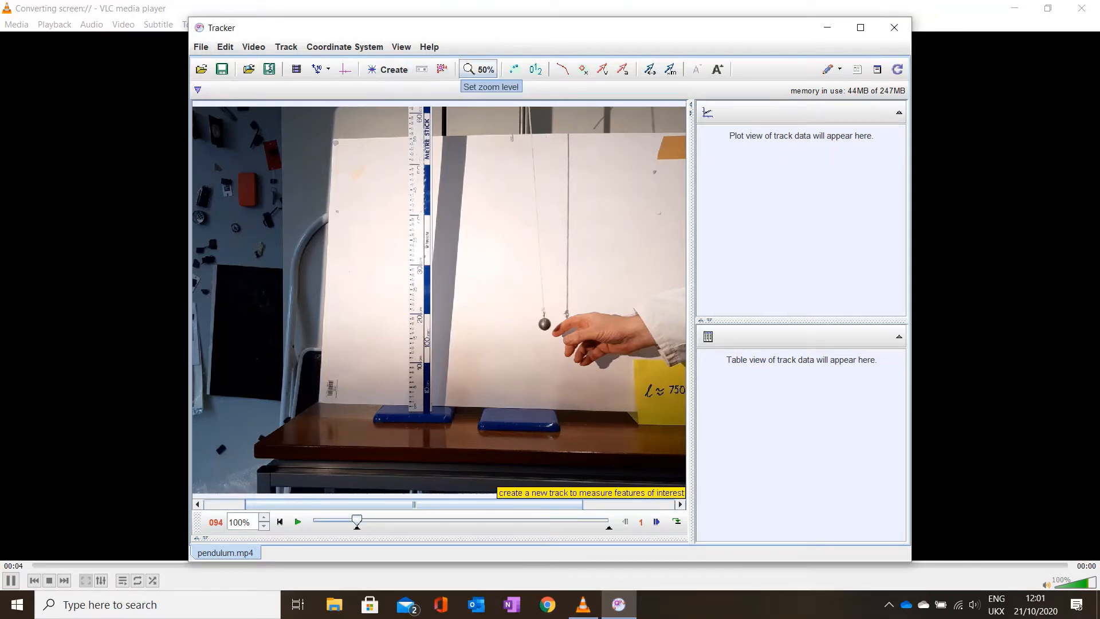
# Create a point mass track for the pendulum bob, with the view at 200% around the bob.
pyautogui.click(479, 70)
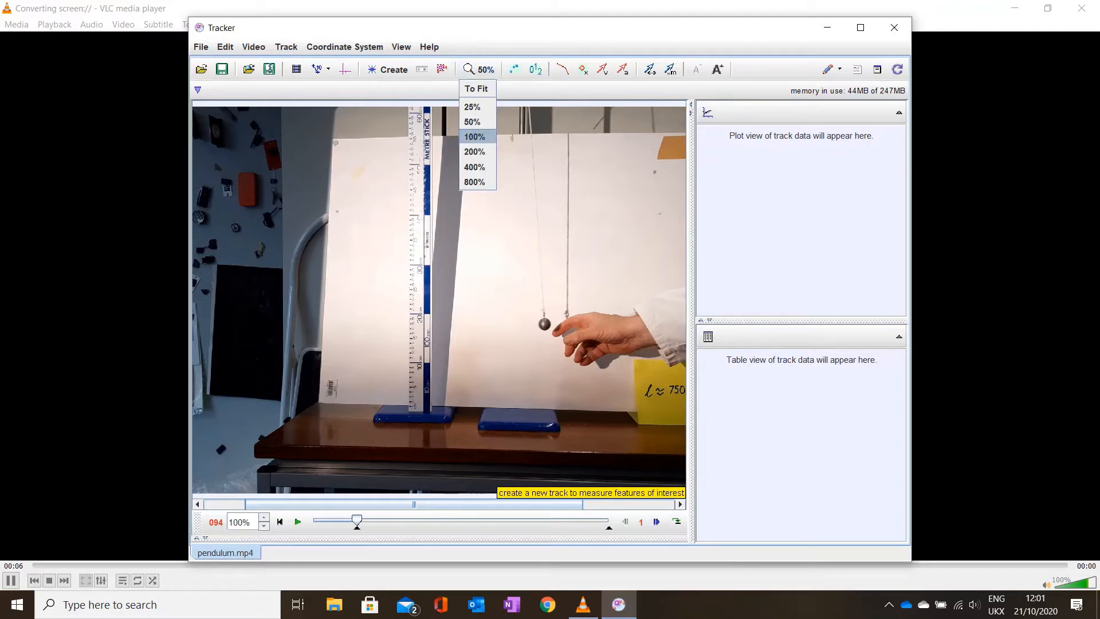
pyautogui.click(474, 152)
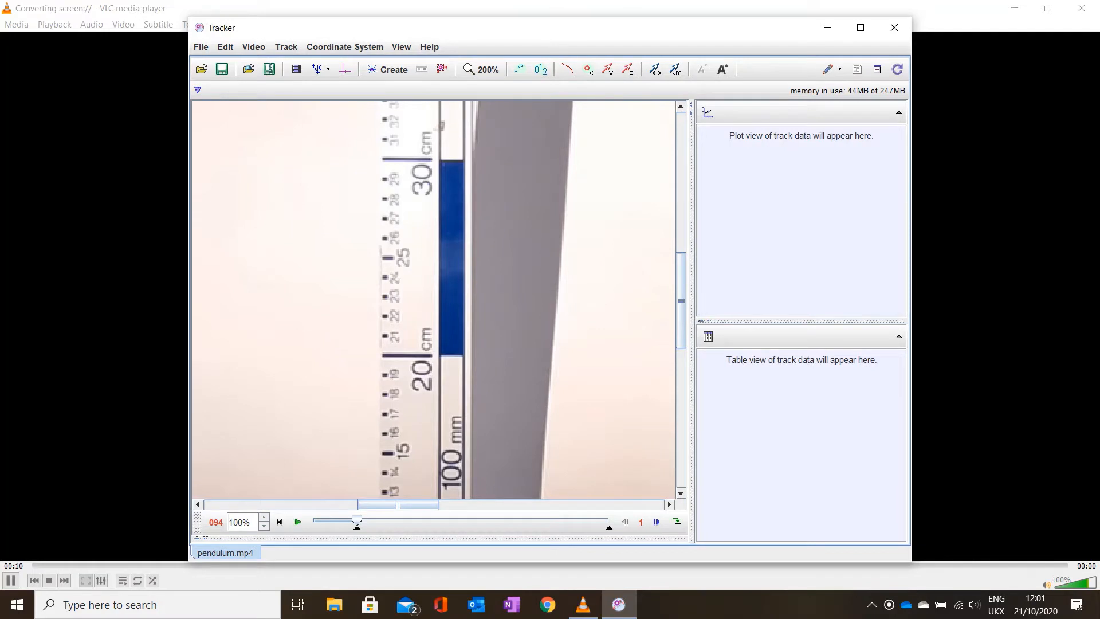
pyautogui.moveTo(397, 505); pyautogui.dragTo(483, 504)
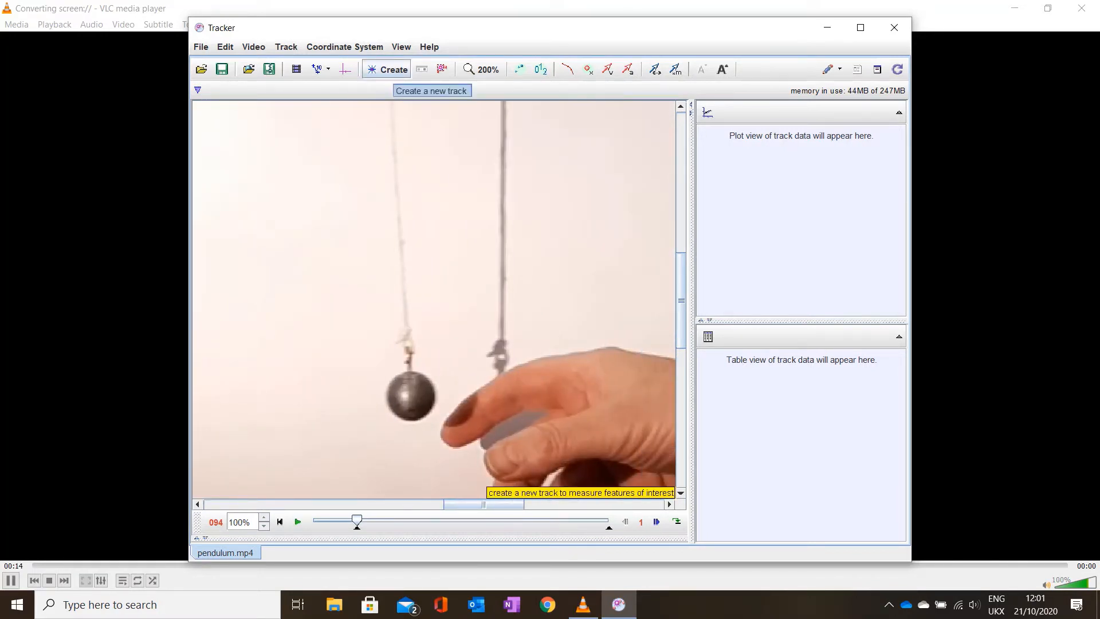
pyautogui.click(388, 69)
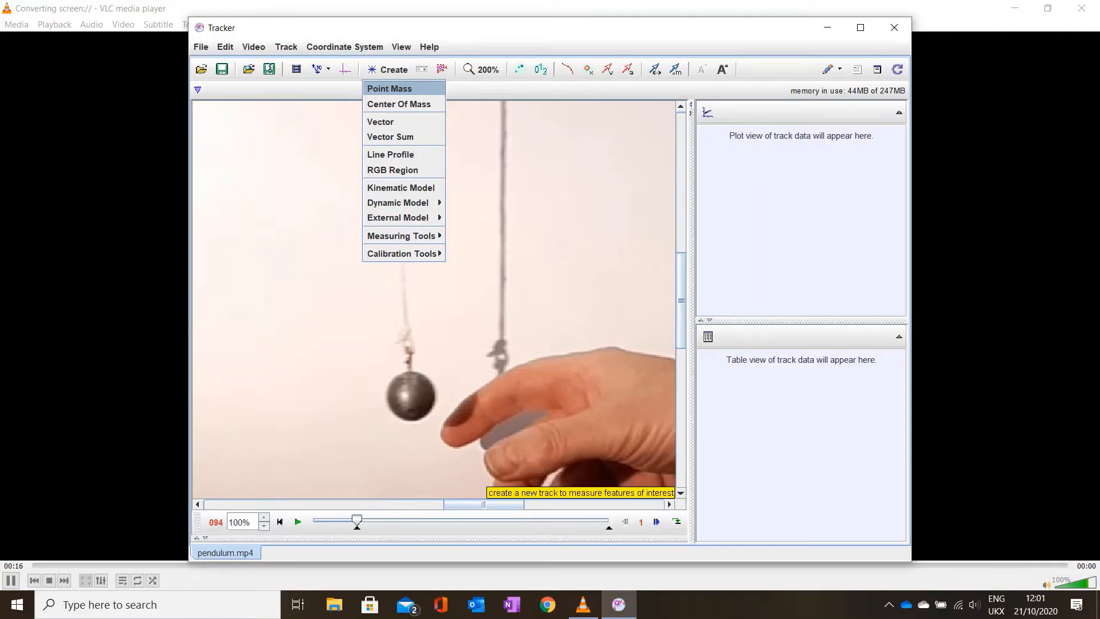
pyautogui.click(389, 88)
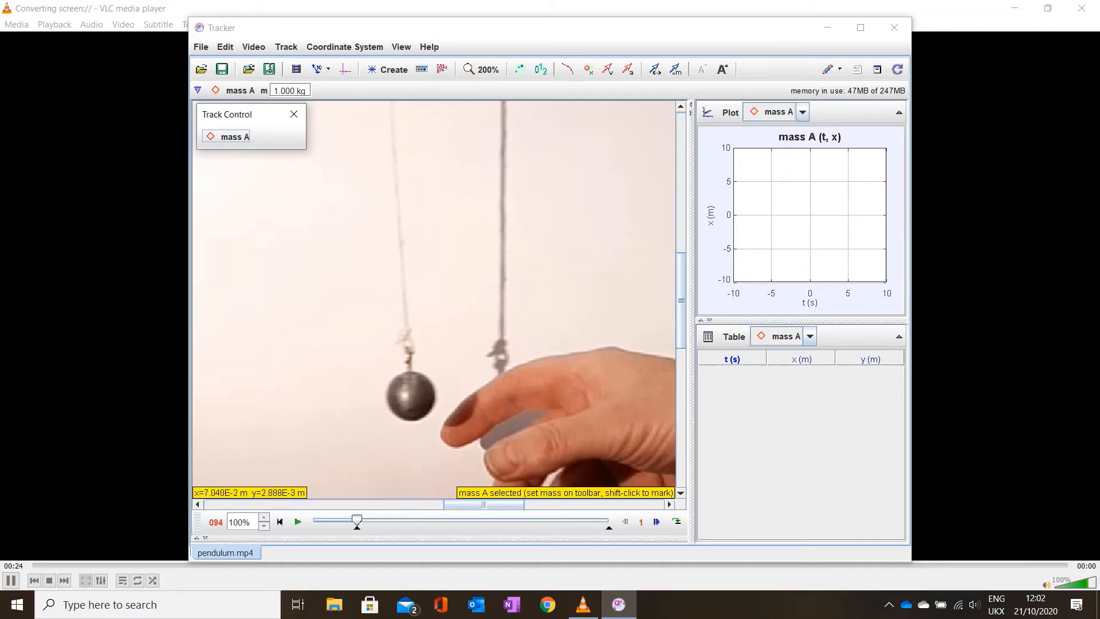
# Set up an autotracker key frame on the bob's centre, with the template enclosing the whole bob and a wider, shallower search area around it.
pyautogui.keyDown('shift'); pyautogui.click(411, 395); pyautogui.keyUp('shift')
pyautogui.press('shift')
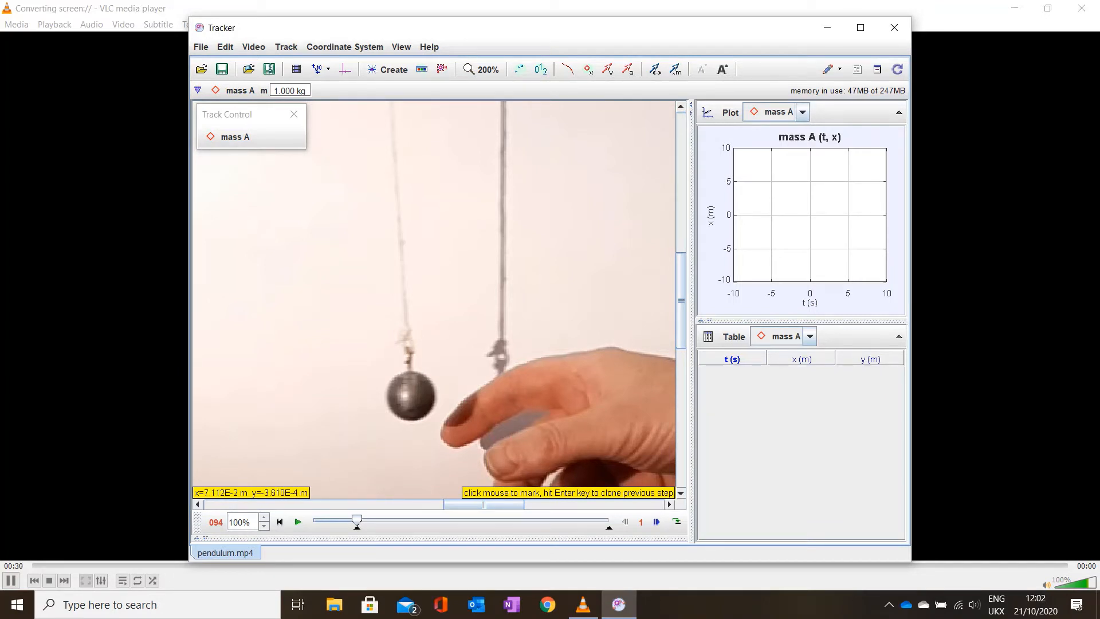
pyautogui.keyDown('ctrl'); pyautogui.keyDown('shift'); pyautogui.click(410, 398); pyautogui.keyUp('shift'); pyautogui.keyUp('ctrl')
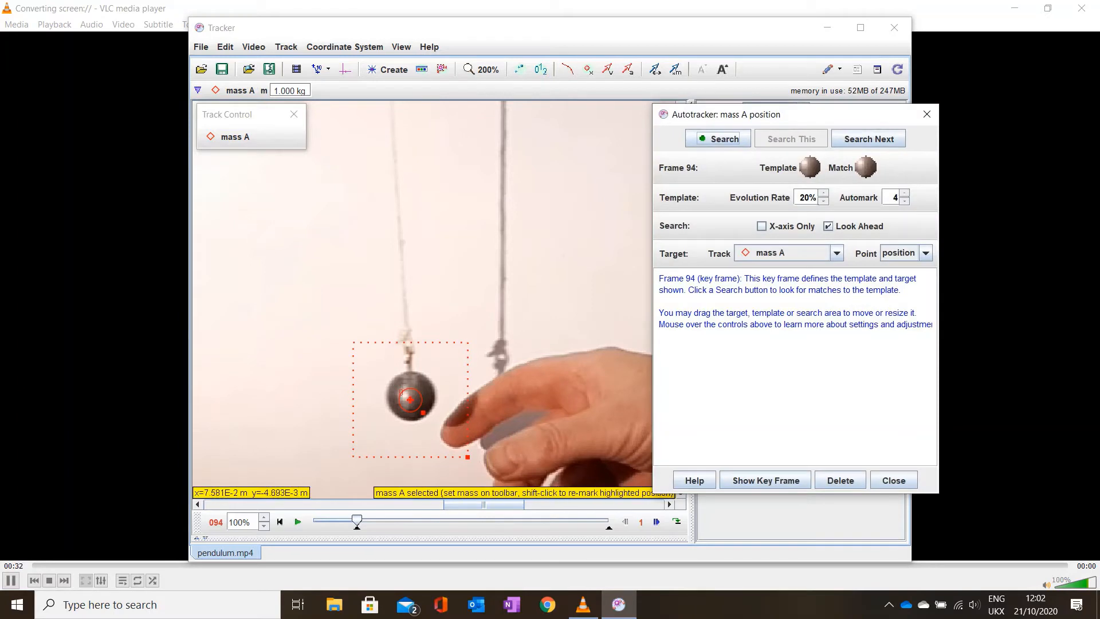
pyautogui.click(423, 412)
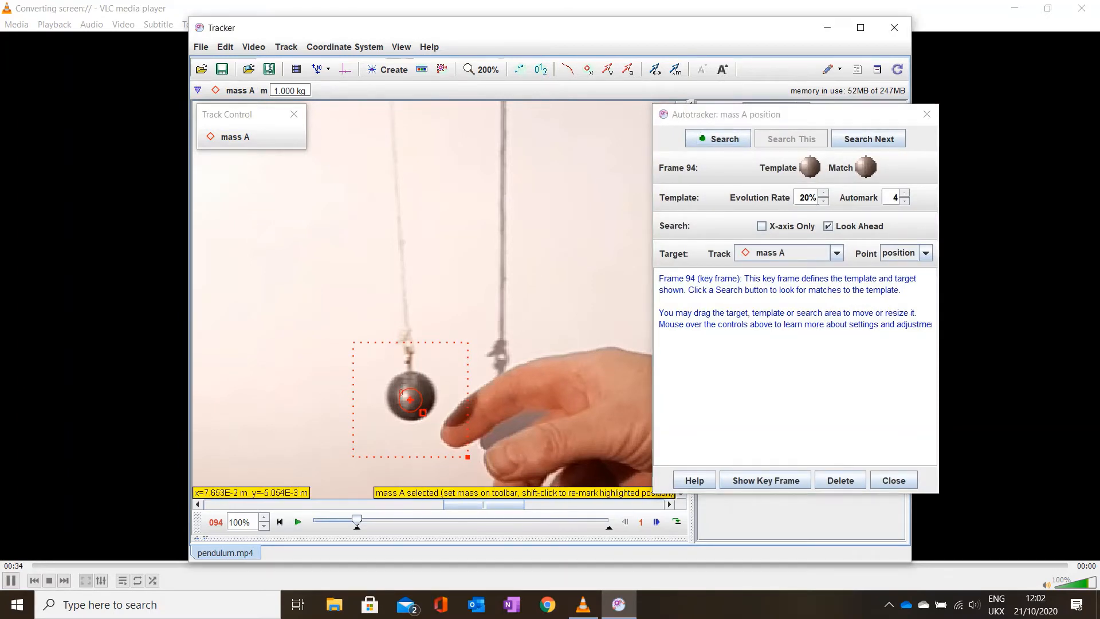
pyautogui.moveTo(423, 413); pyautogui.dragTo(444, 435)
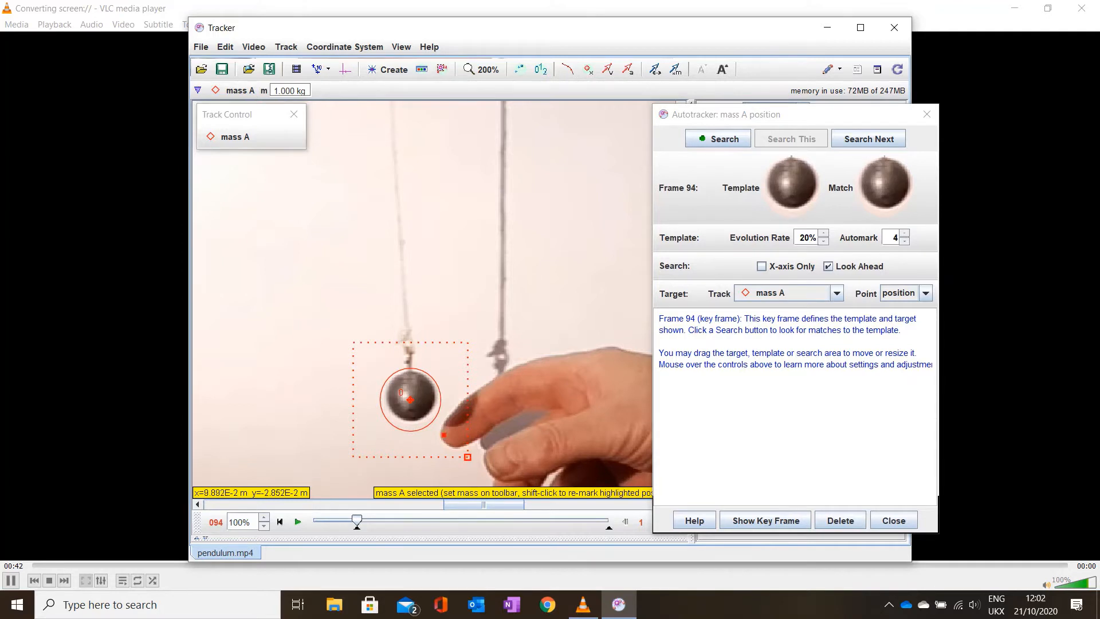
pyautogui.moveTo(467, 457); pyautogui.dragTo(474, 447)
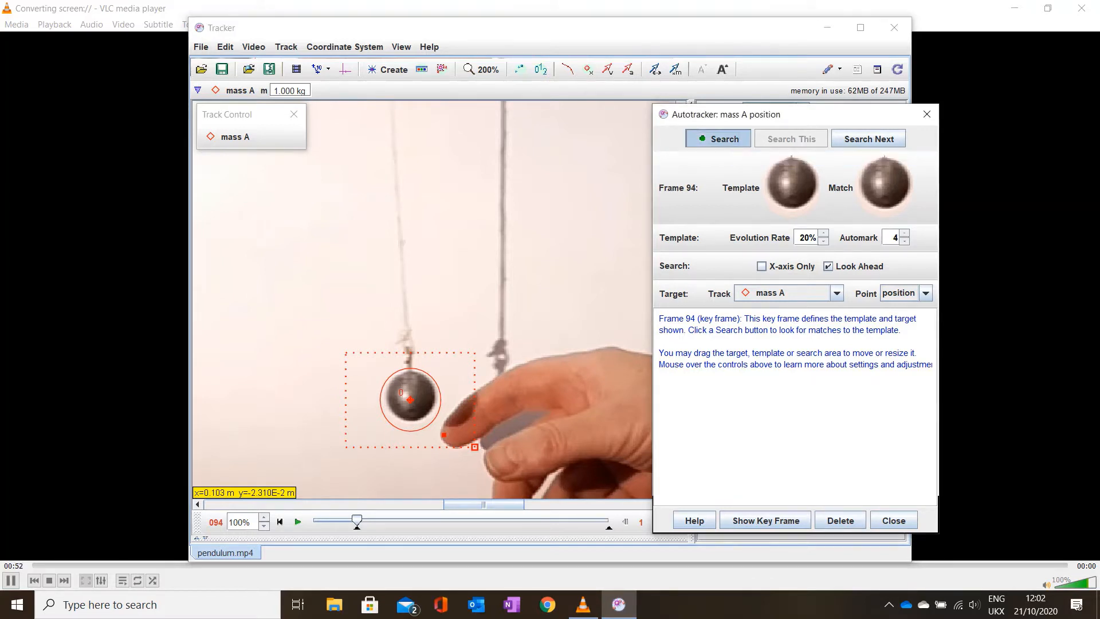
# Run the autotracker search through to frame 650 and close the autotracker.
pyautogui.click(718, 139)
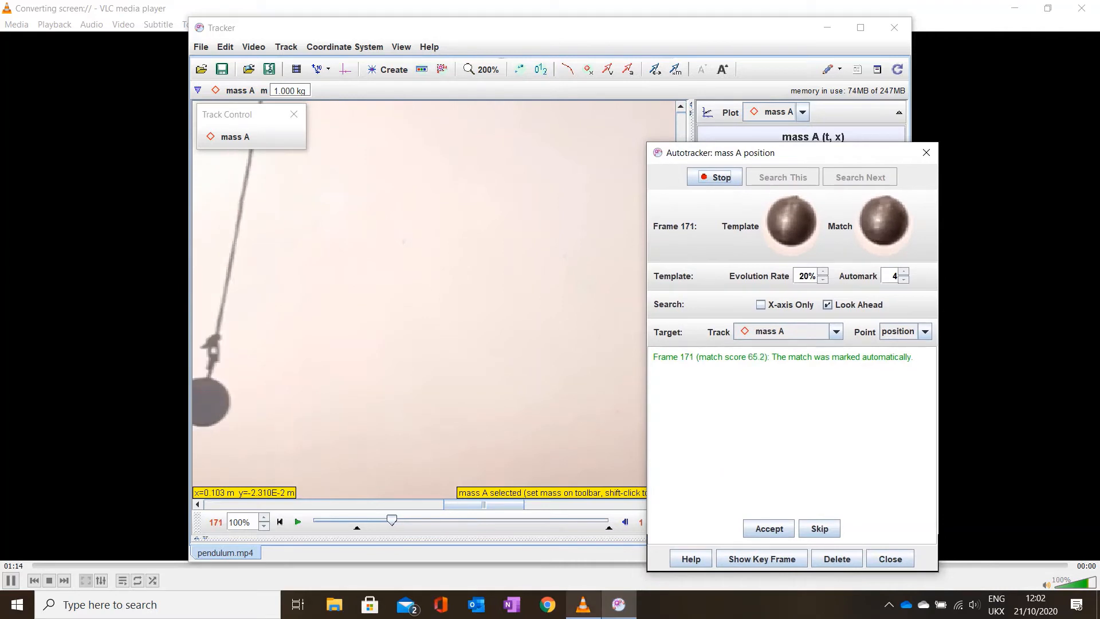
pyautogui.click(583, 605)
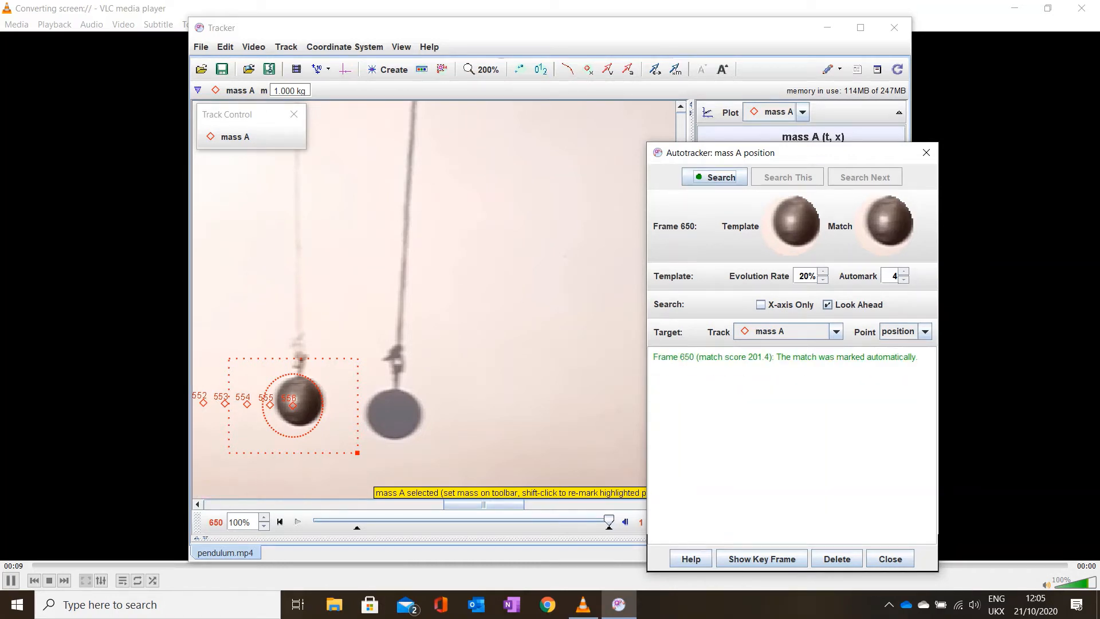
pyautogui.click(890, 559)
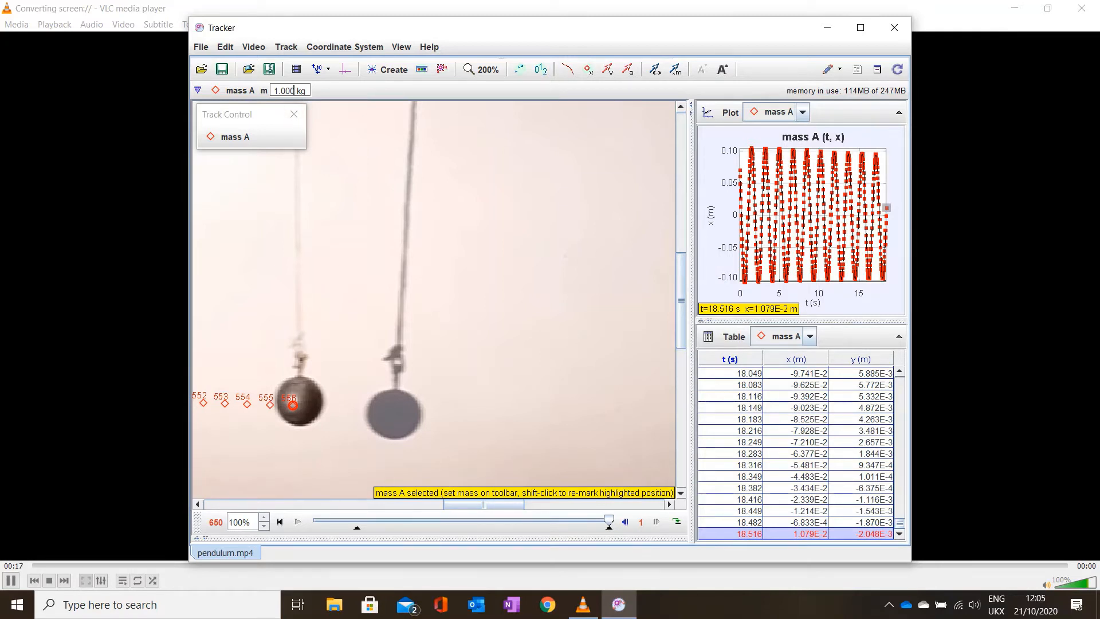
# Set the mass of the tracked bob to 0.096 kg.
pyautogui.moveTo(290, 90); pyautogui.dragTo(274, 90)
pyautogui.write('0.096')
pyautogui.press('Return')
# View the x-components of the bob's velocity, acceleration and momentum plotted against time, one after another.
pyautogui.click(710, 214)
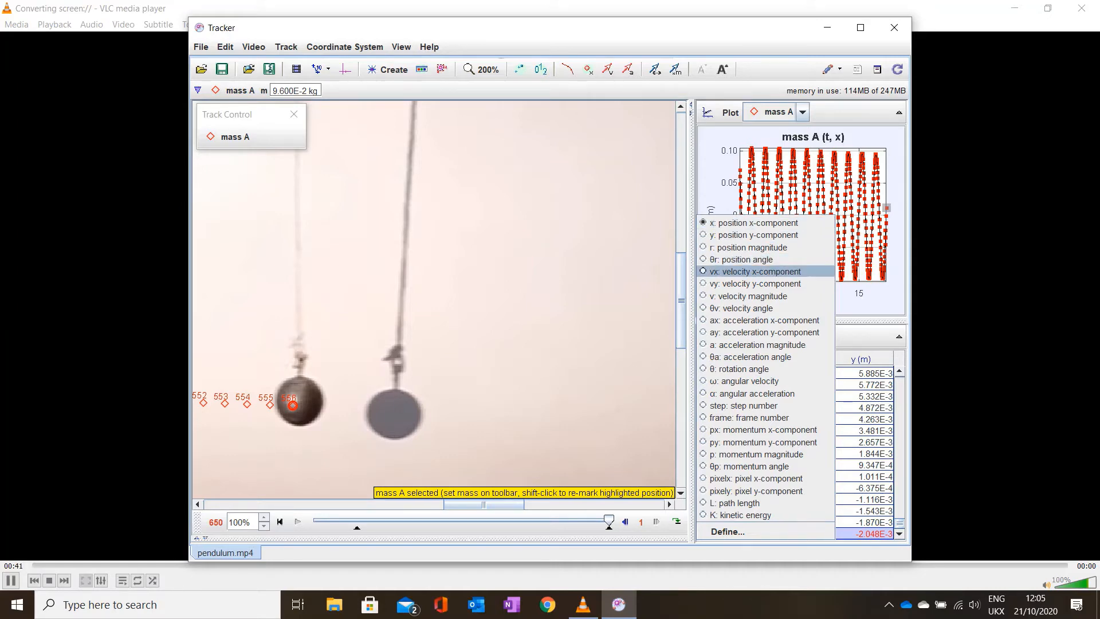
pyautogui.click(755, 272)
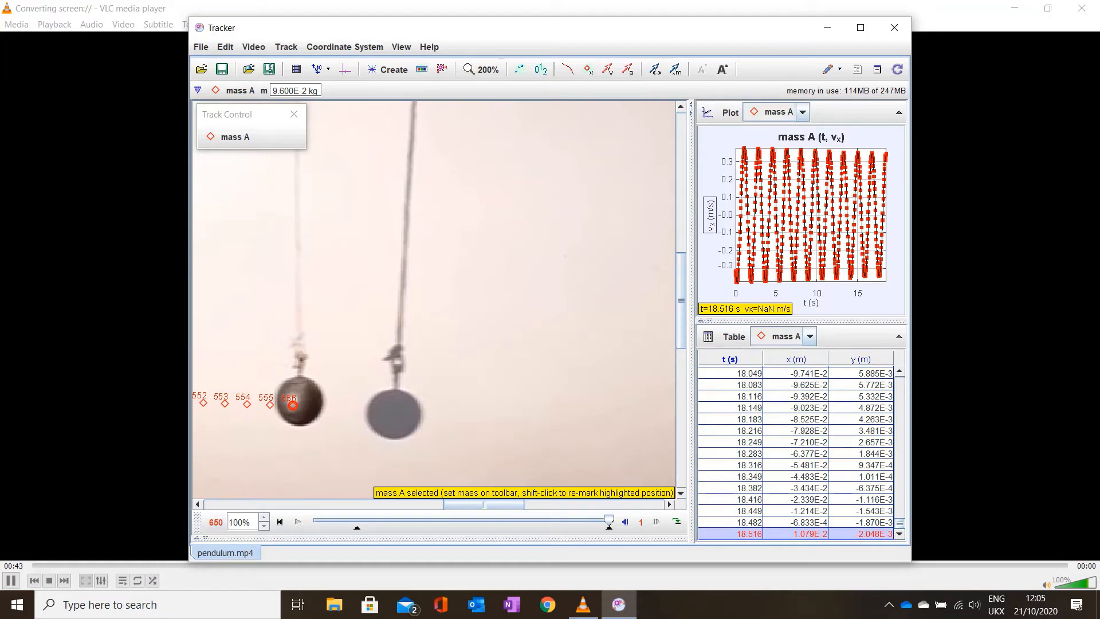
pyautogui.click(710, 217)
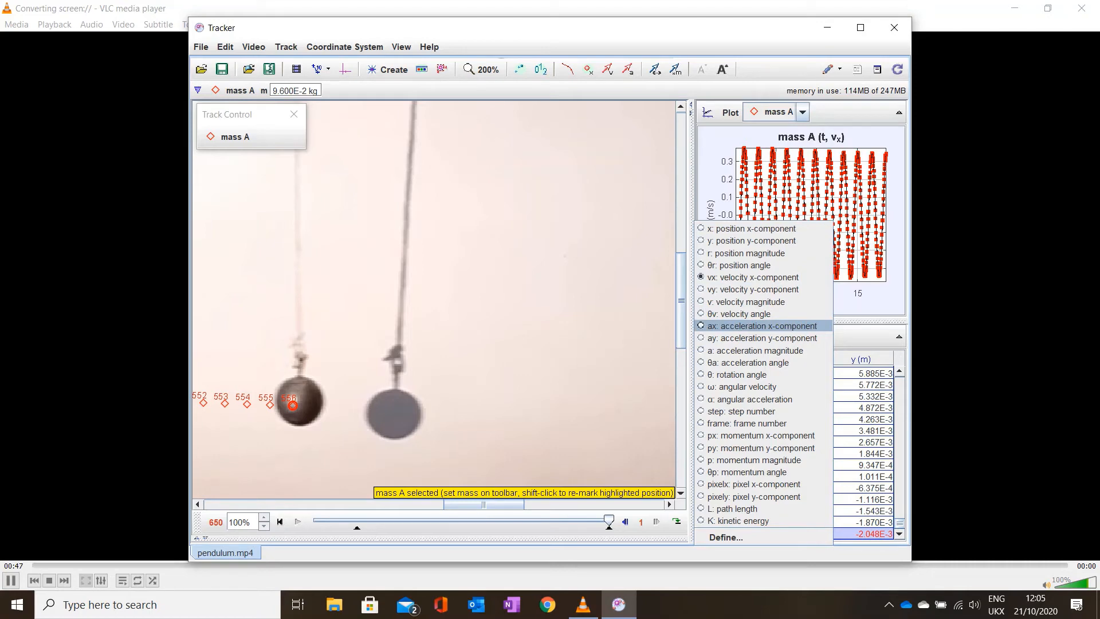
pyautogui.click(756, 326)
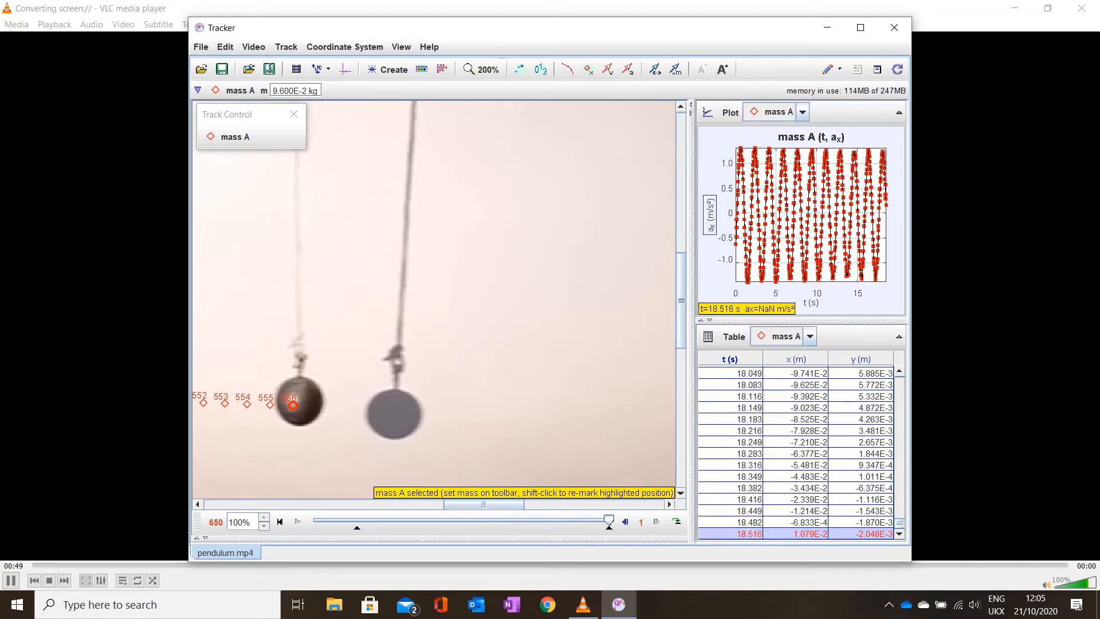
pyautogui.click(711, 217)
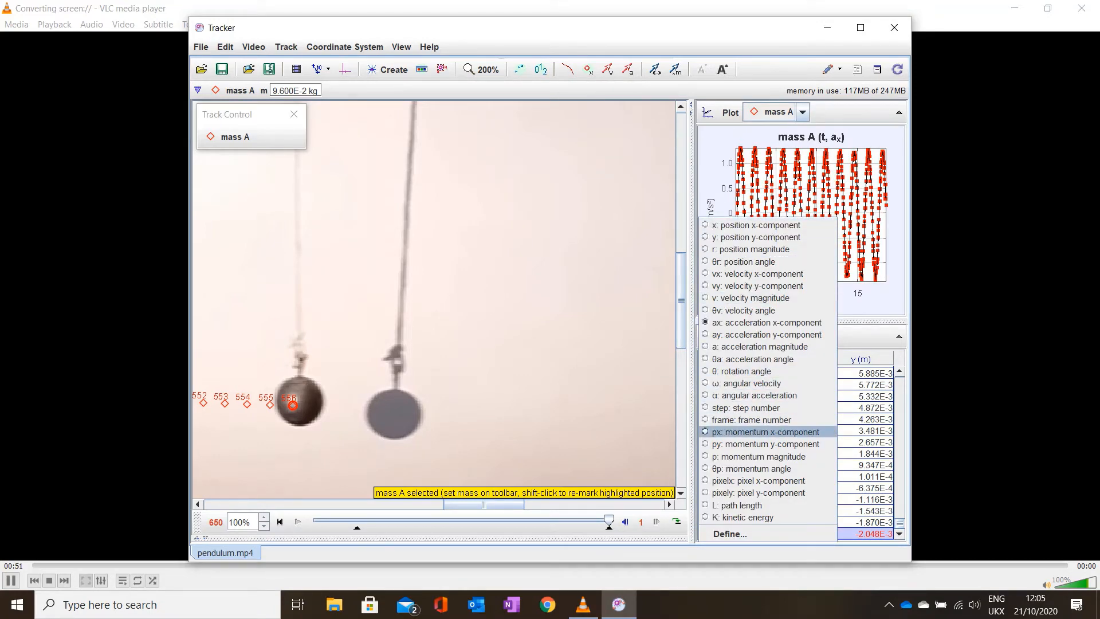
pyautogui.click(765, 431)
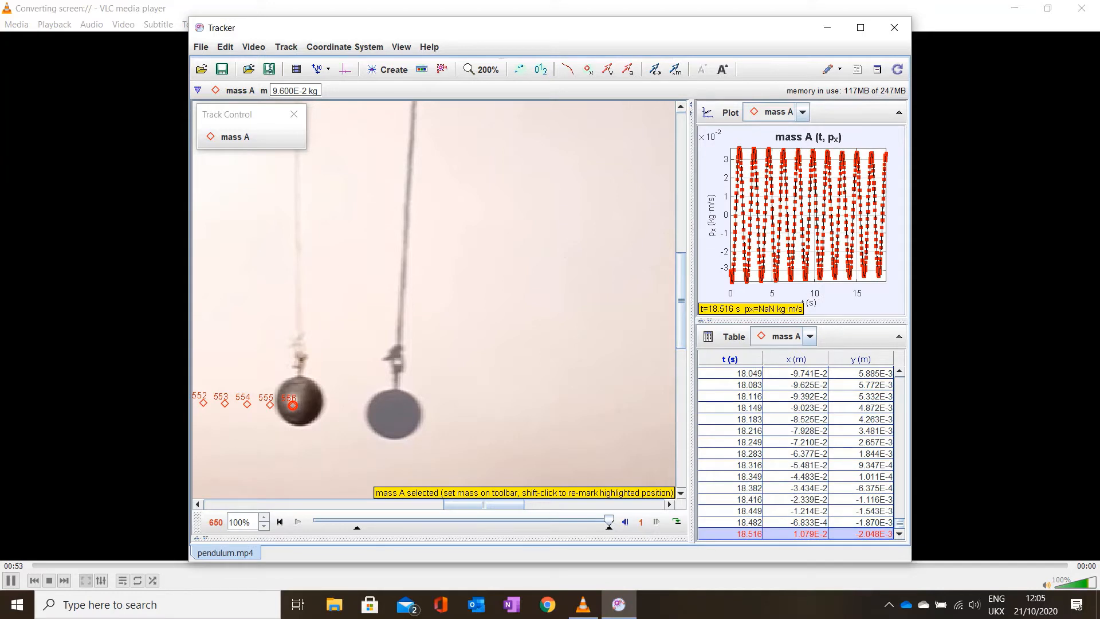
# View the bob's kinetic energy plotted against time, and return the plot to the x-component of position.
pyautogui.click(710, 217)
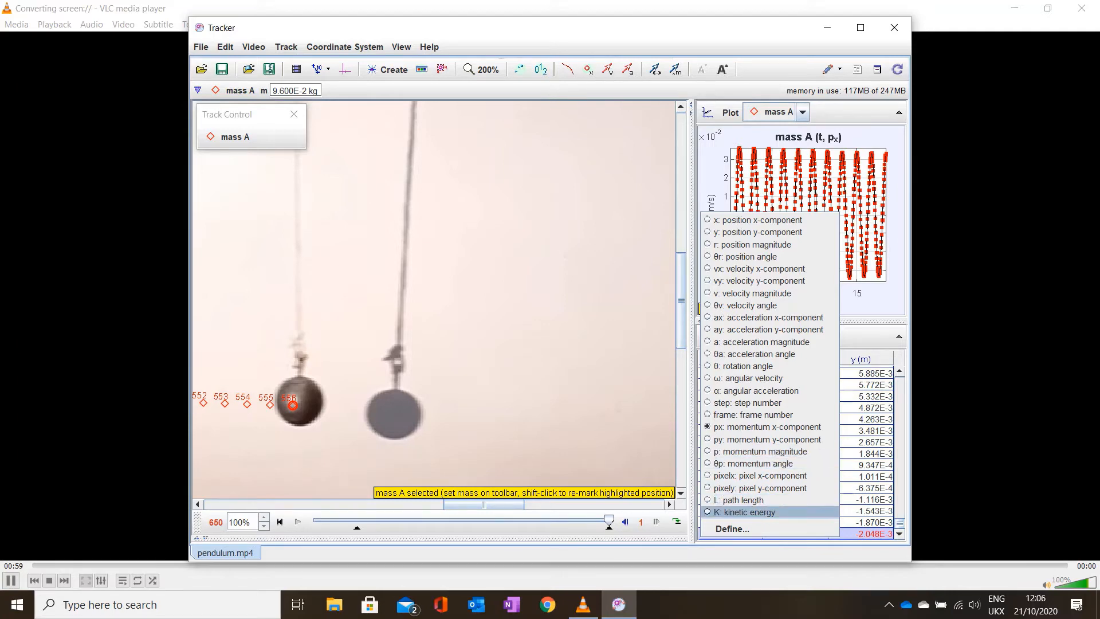
pyautogui.click(745, 512)
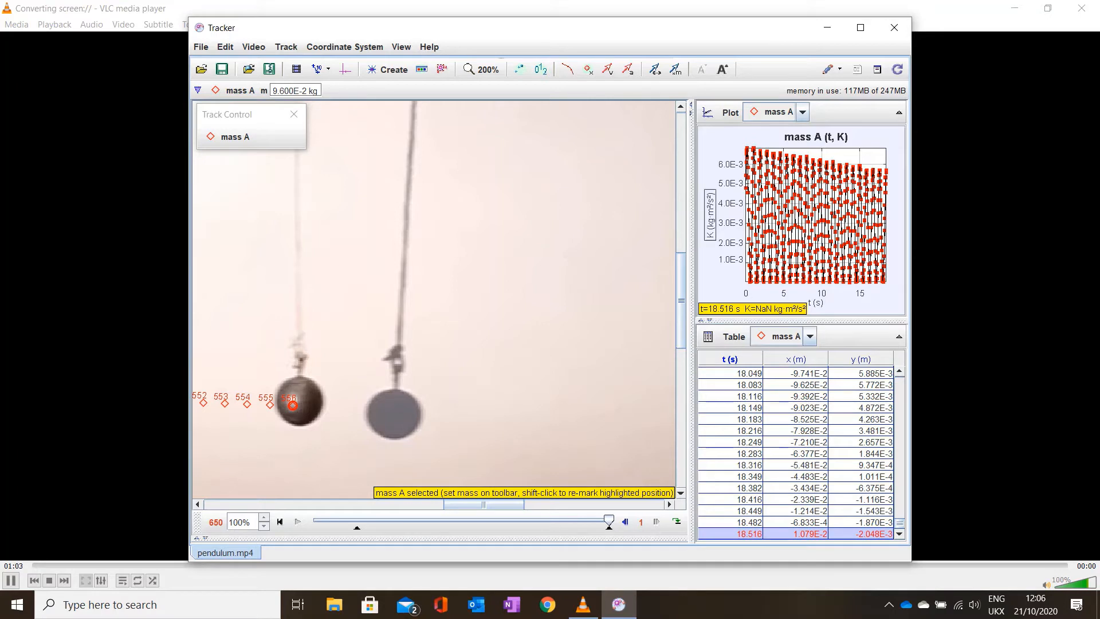
pyautogui.click(709, 214)
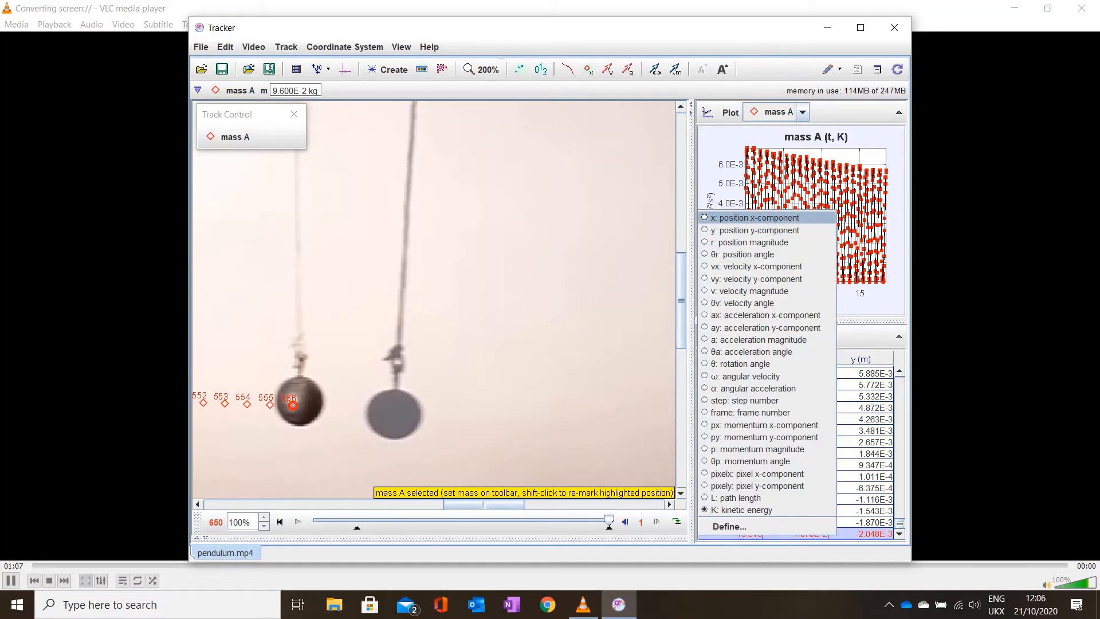
pyautogui.click(755, 218)
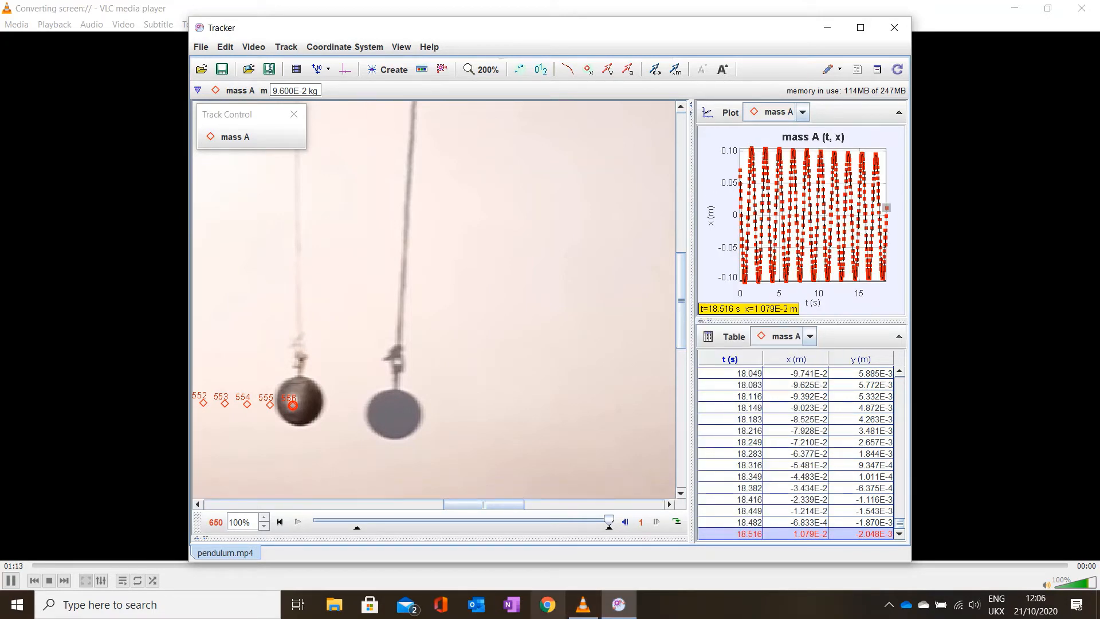
pyautogui.moveTo(583, 604)
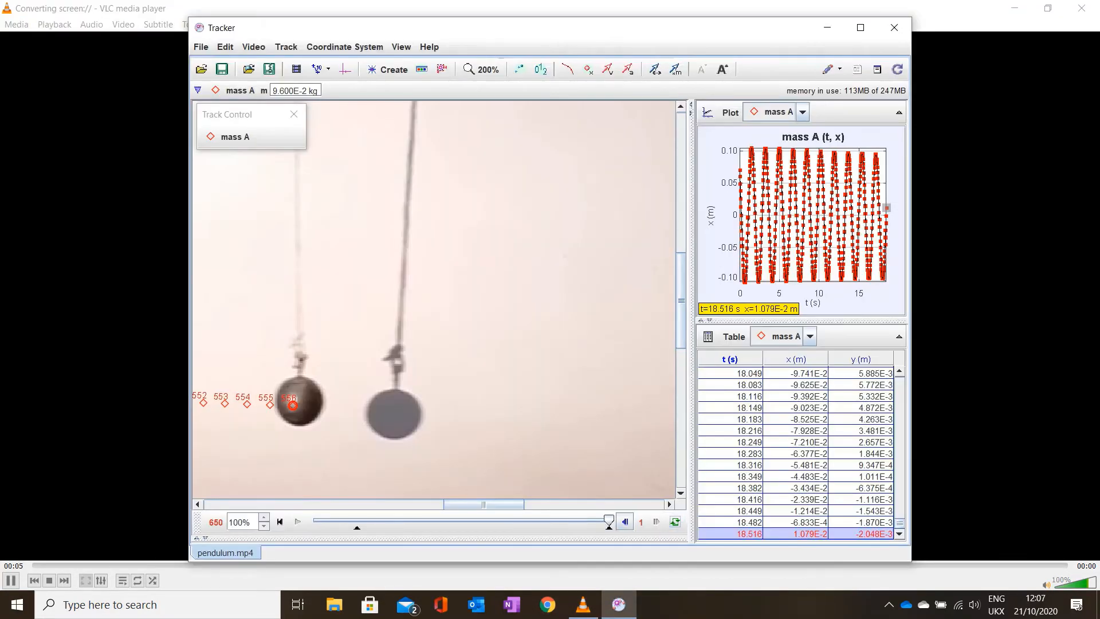
# Return the clip to its start frame and show the track with no trails, checking it with and without step labels.
pyautogui.click(279, 522)
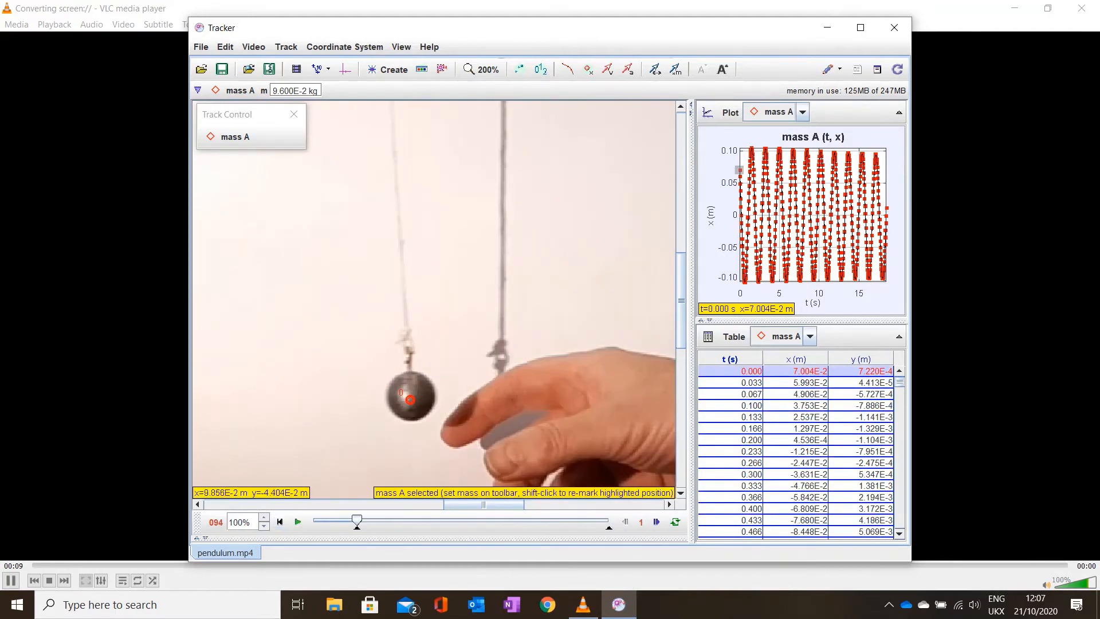
pyautogui.moveTo(484, 504); pyautogui.dragTo(447, 504)
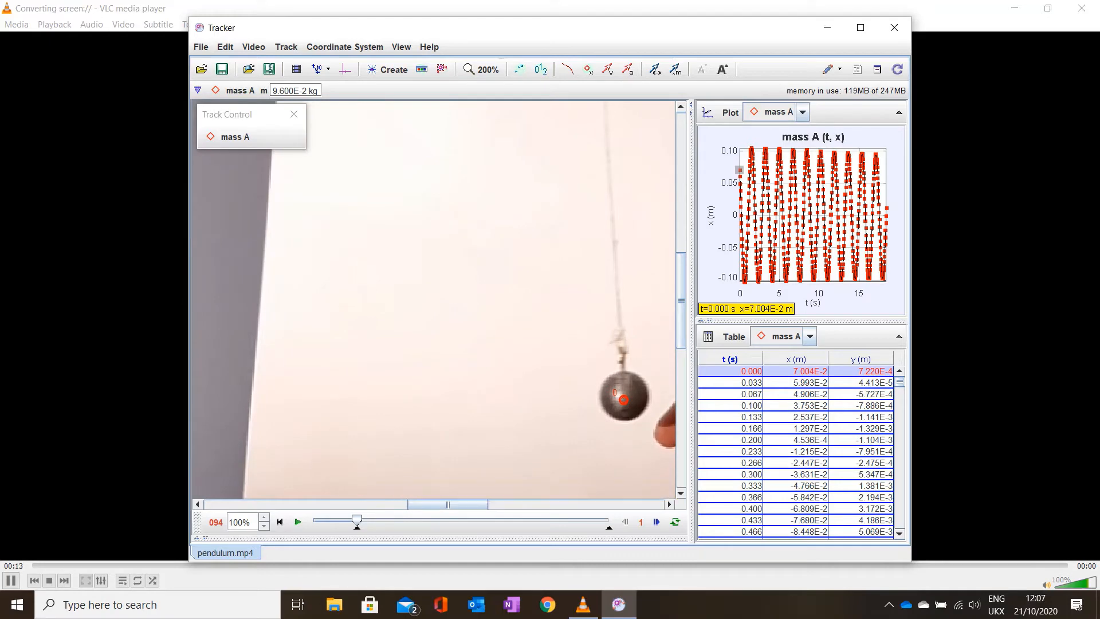
pyautogui.moveTo(357, 521)
pyautogui.mouseDown()
pyautogui.moveTo(412, 520)
pyautogui.moveTo(357, 522)
pyautogui.mouseUp()
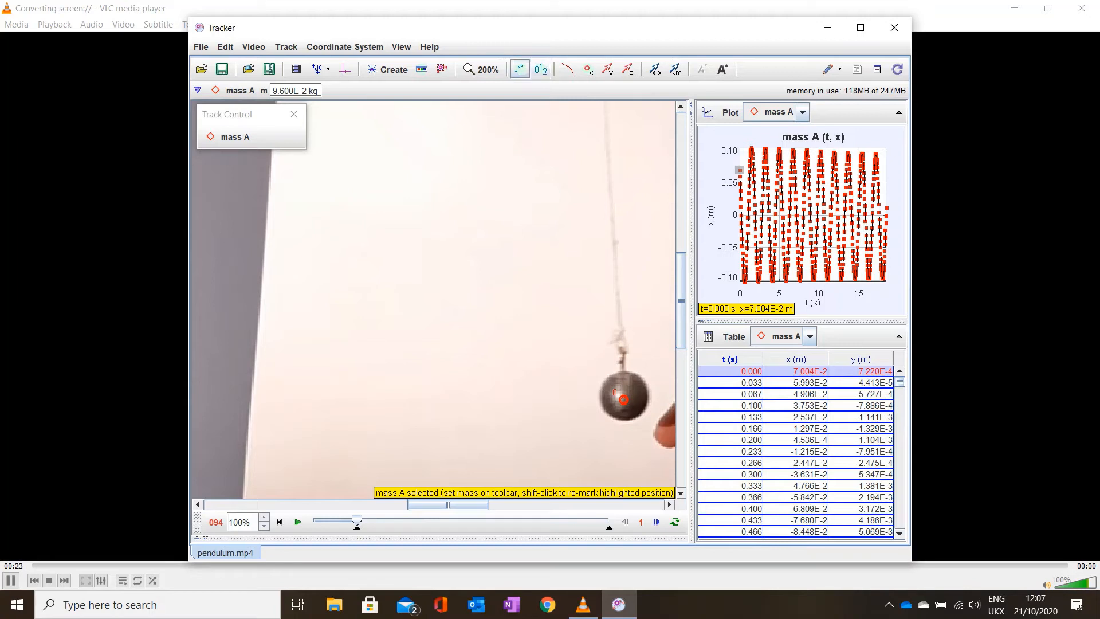
pyautogui.click(519, 69)
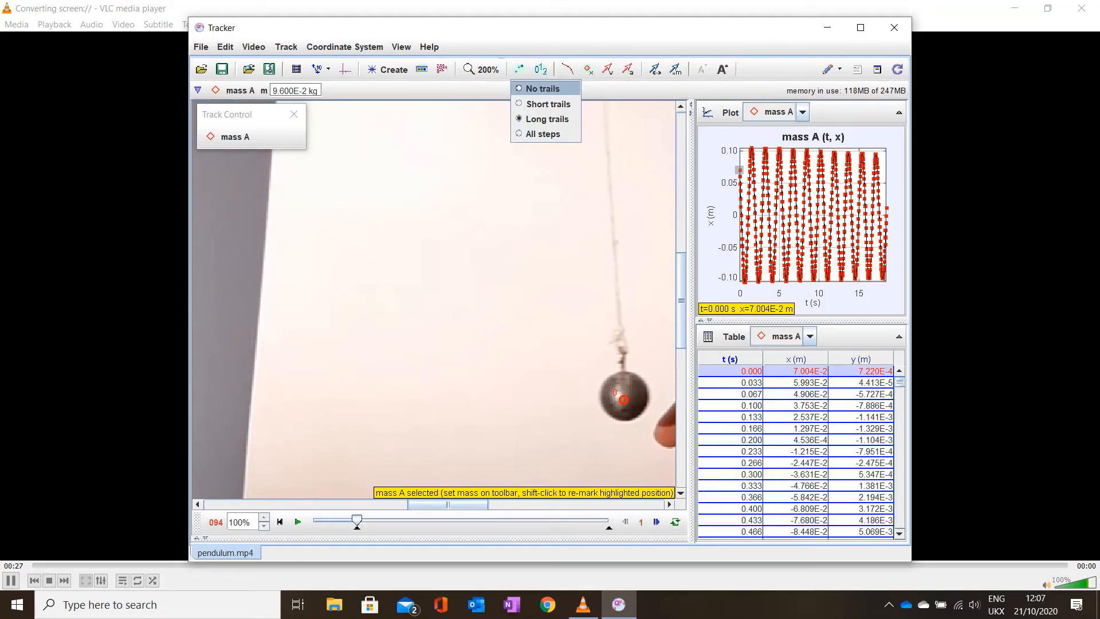
pyautogui.click(542, 88)
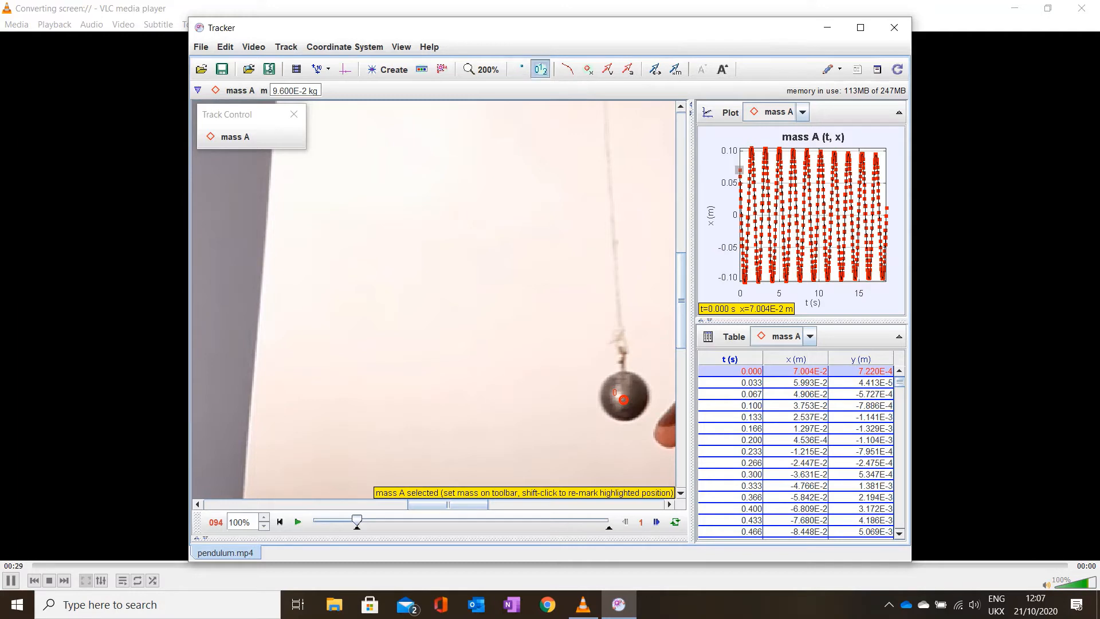
pyautogui.click(540, 69)
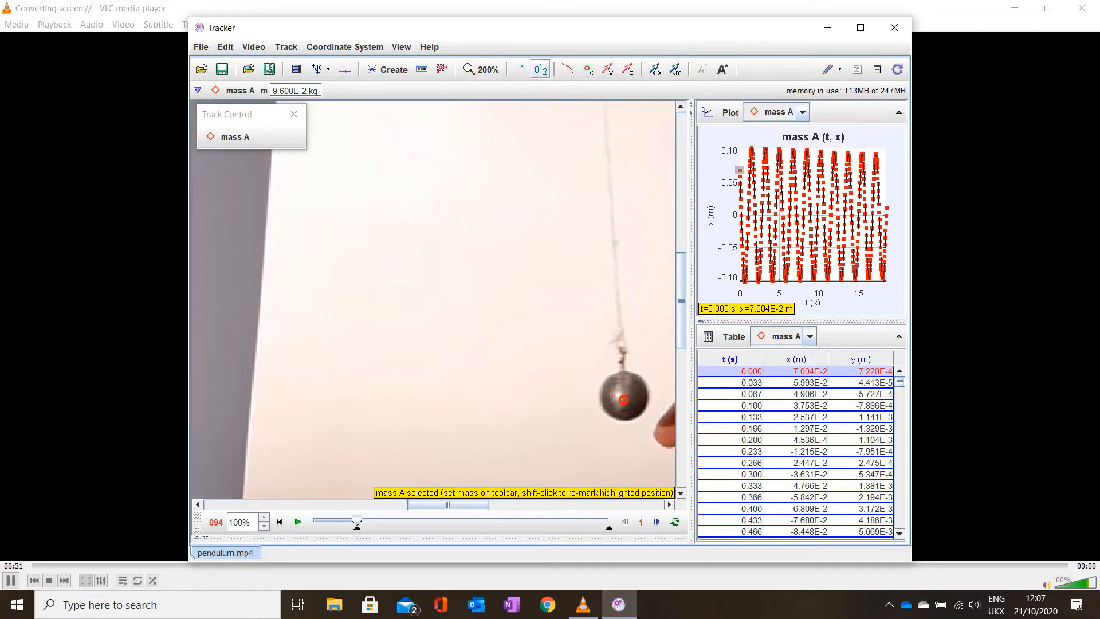
pyautogui.click(540, 70)
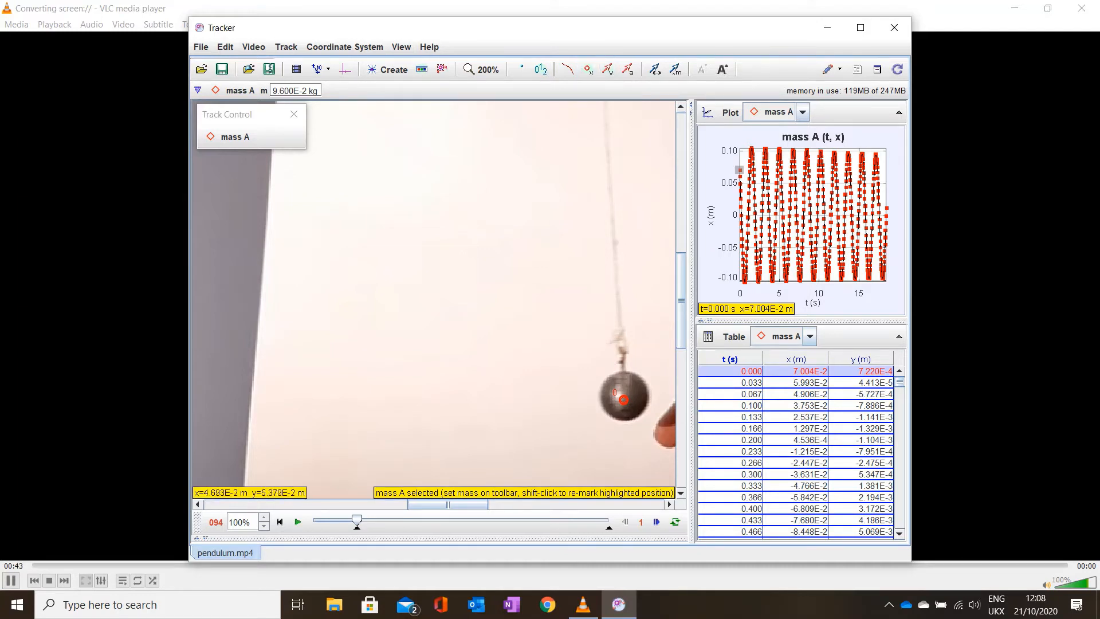
# Play the clip with the bob's velocity vectors shown and stretched by x8.
pyautogui.click(298, 521)
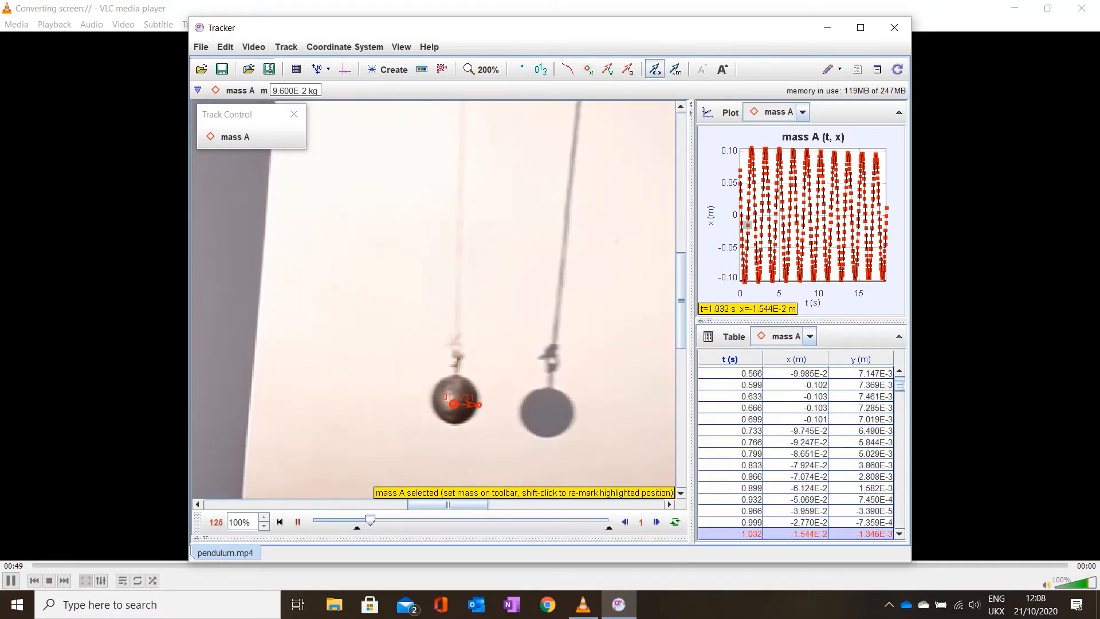
pyautogui.click(655, 69)
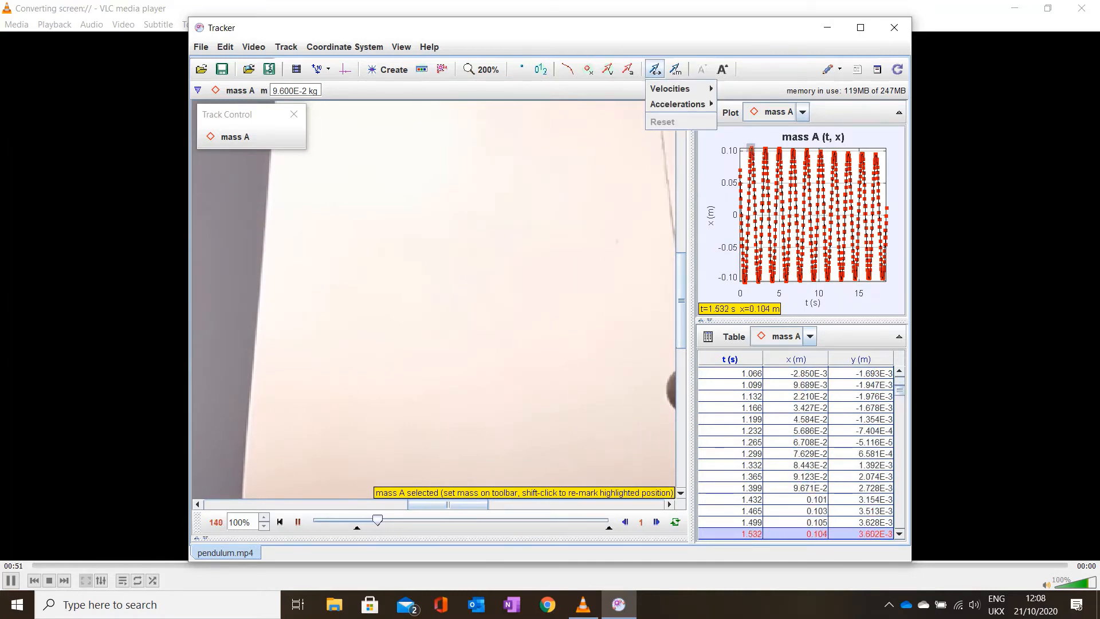
pyautogui.moveTo(679, 89)
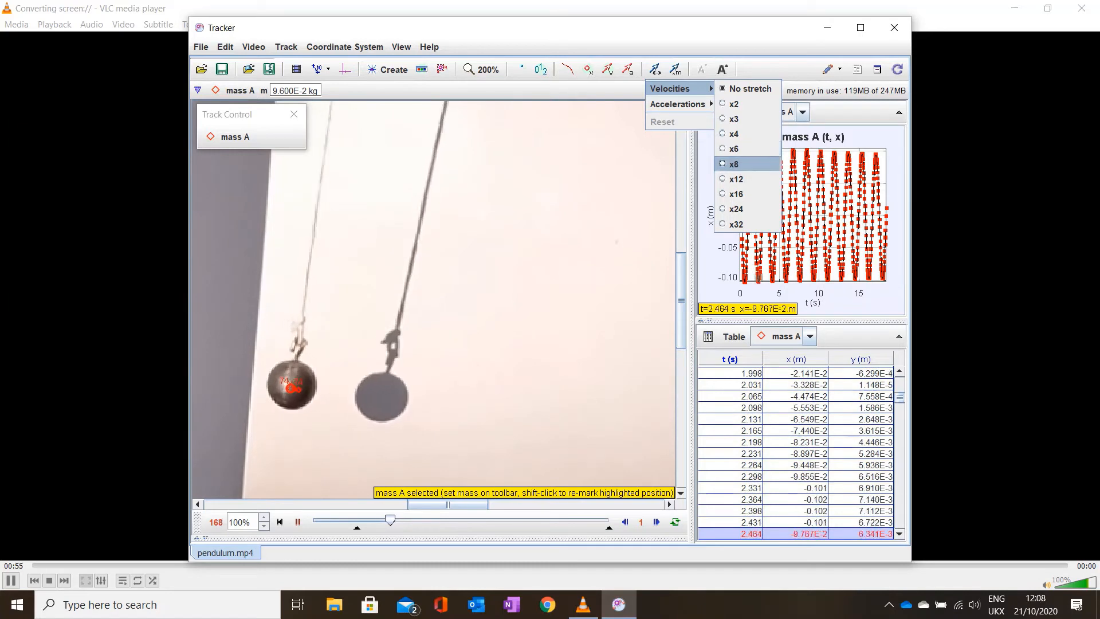
pyautogui.click(734, 164)
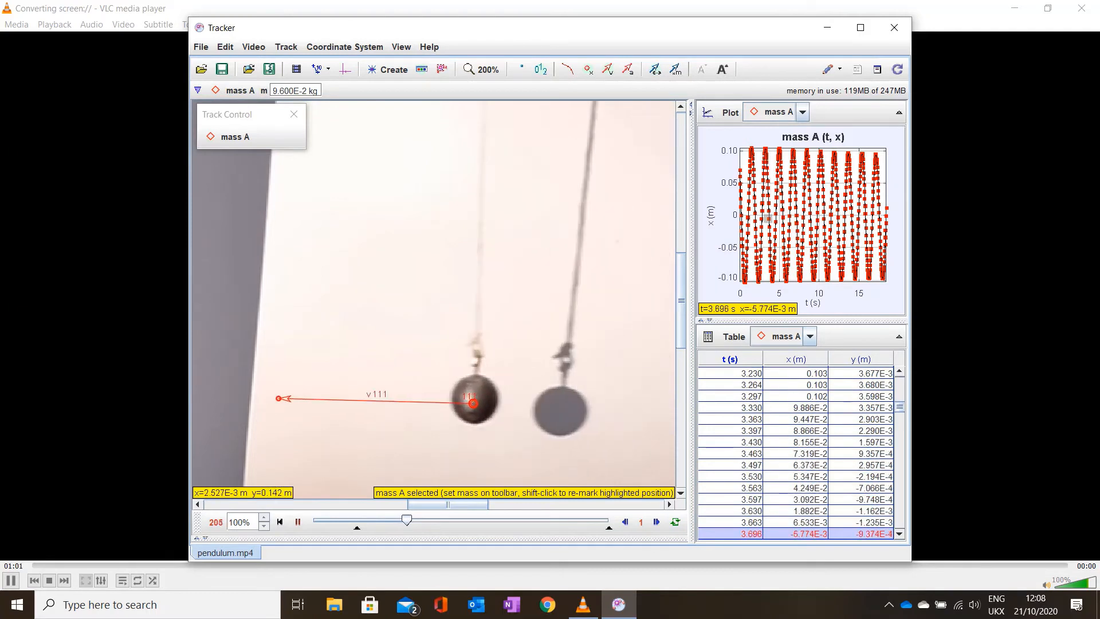
# Set the video zoom to 100% and stretch the acceleration vectors by x24.
pyautogui.click(481, 69)
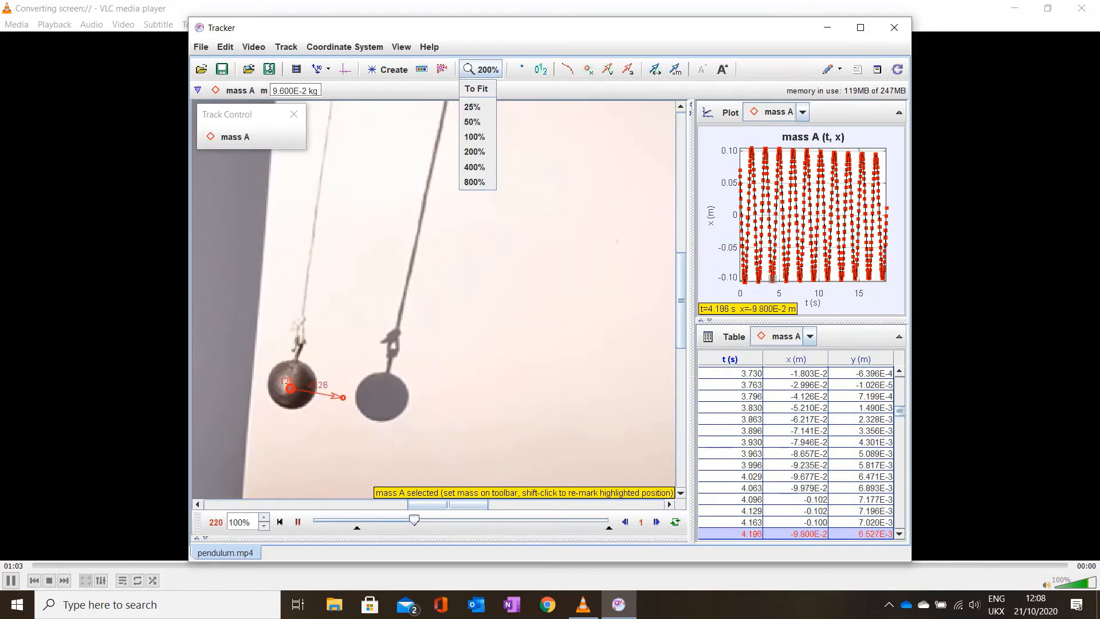
pyautogui.click(475, 136)
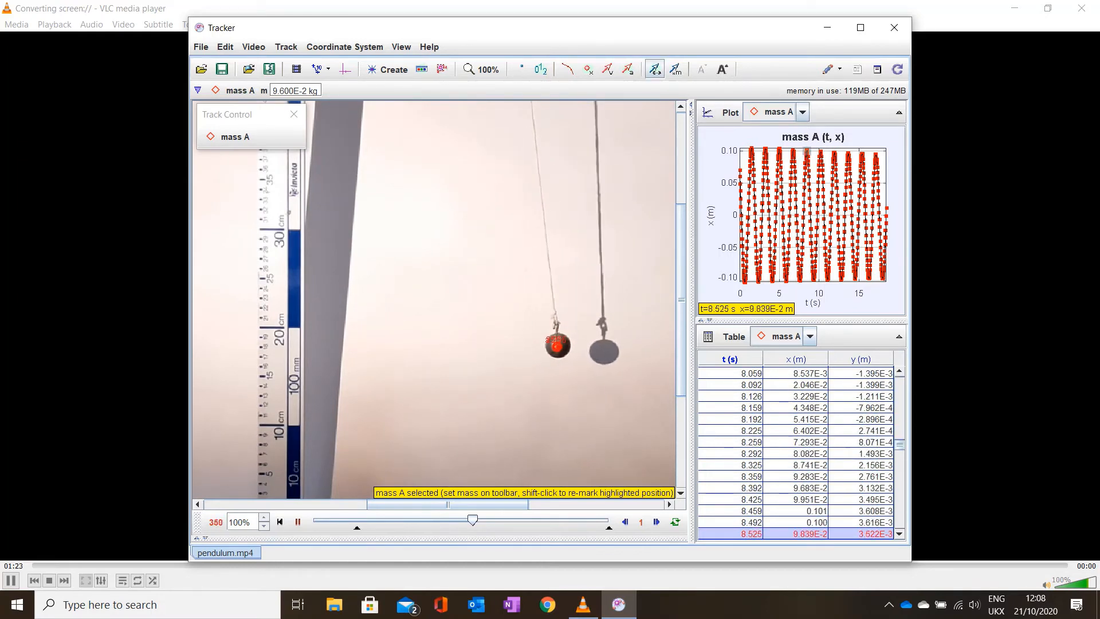
pyautogui.click(654, 69)
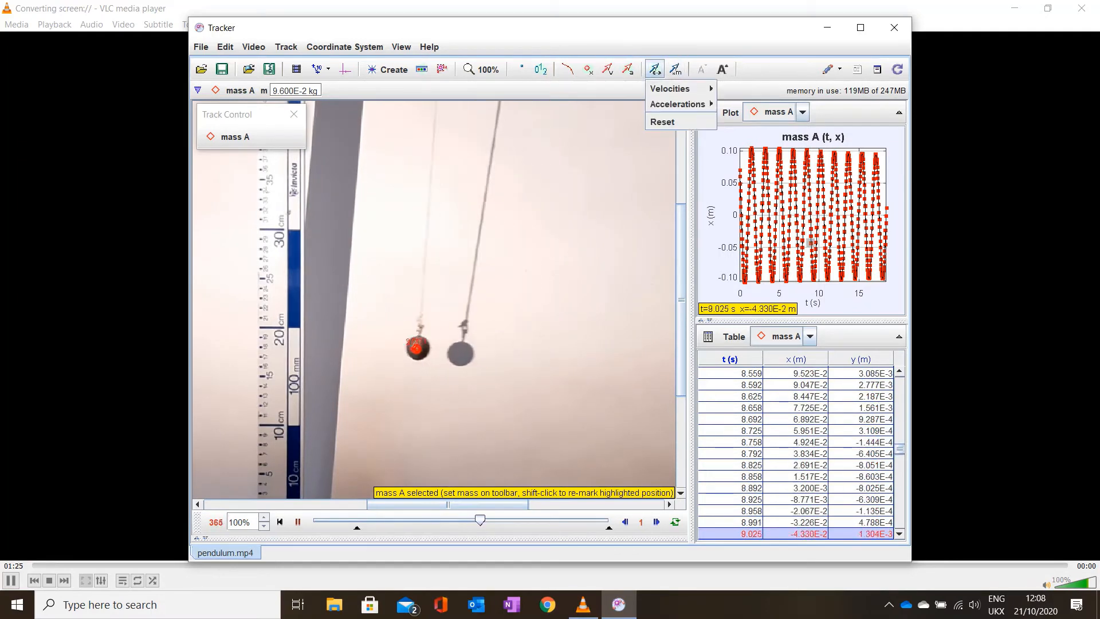
pyautogui.moveTo(677, 104)
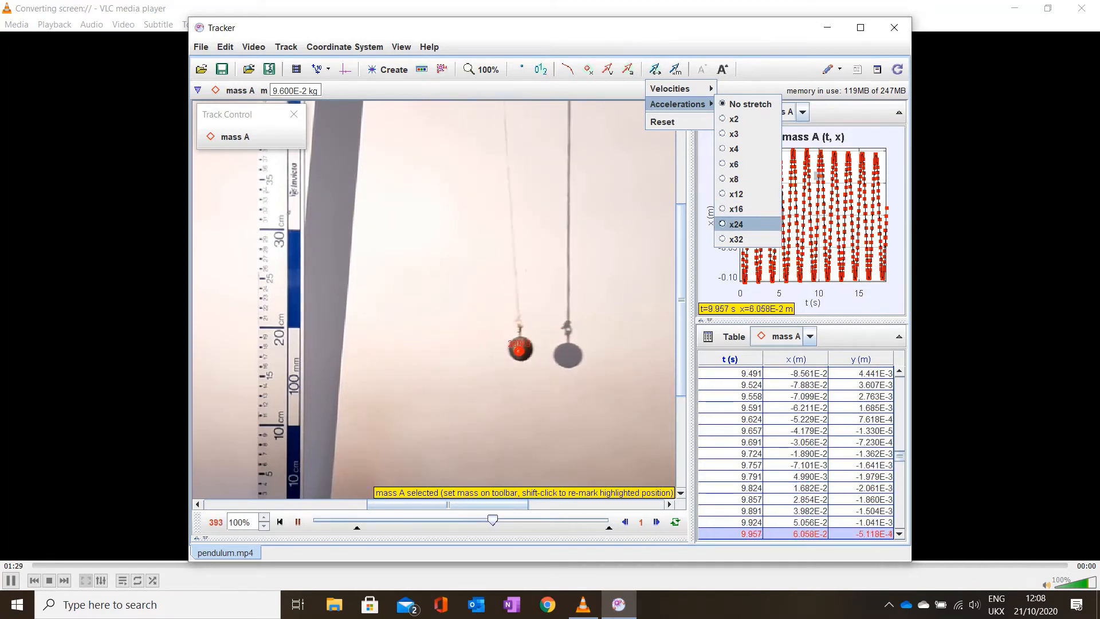
pyautogui.click(736, 224)
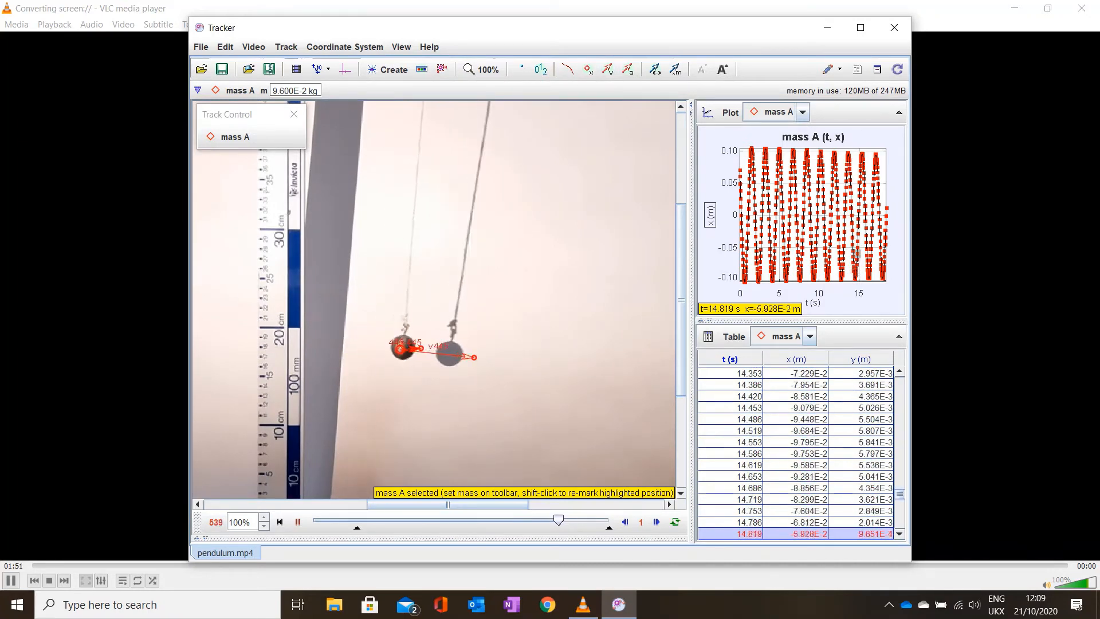
# Plot the bob's velocity x-component against time, and replace the data table with a second plot.
pyautogui.click(711, 215)
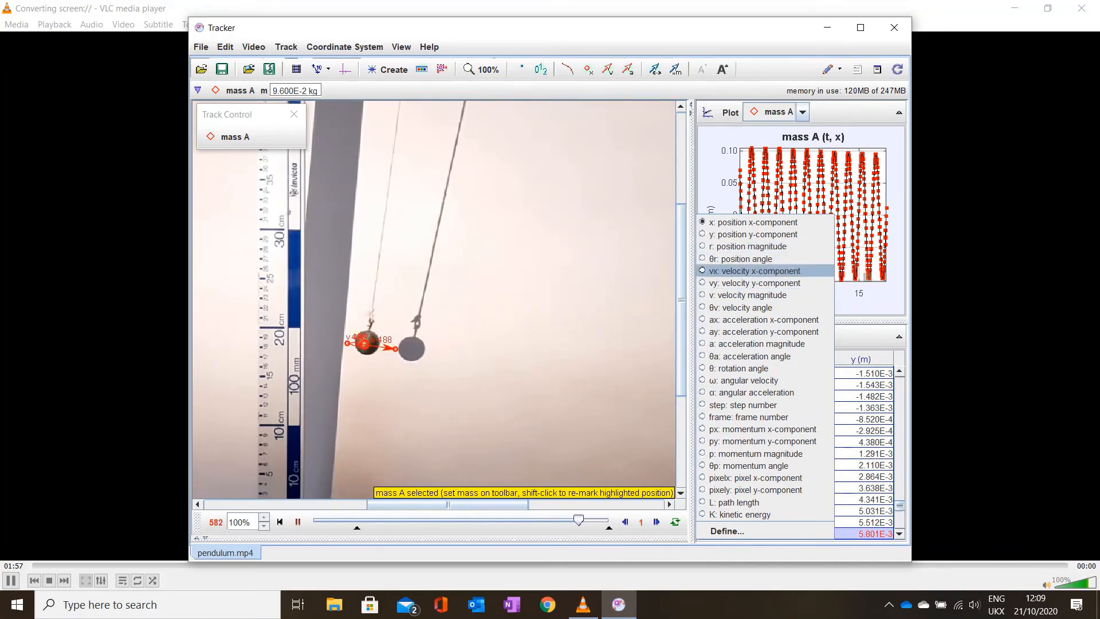
pyautogui.click(754, 271)
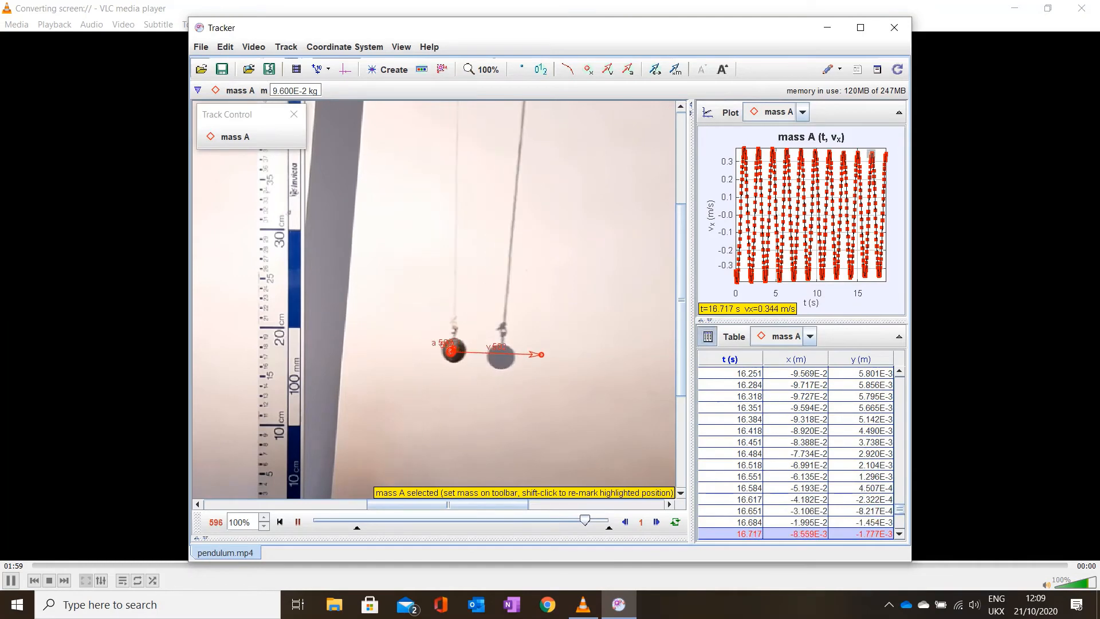
pyautogui.click(708, 336)
pyautogui.click(736, 356)
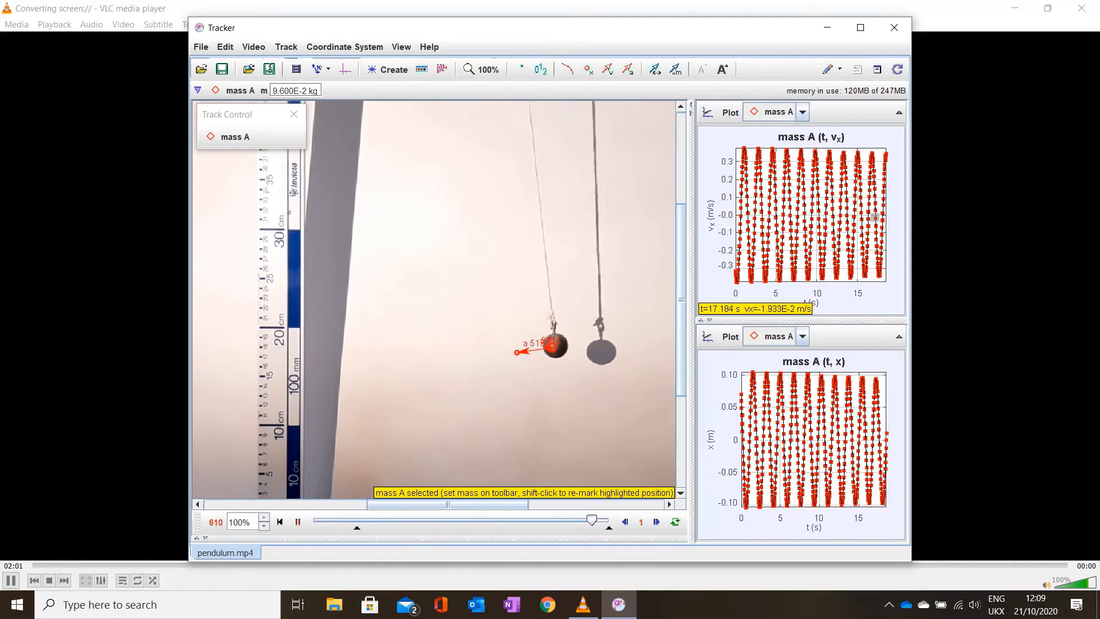
# Set the lower plot to show the bob's acceleration x-component against time.
pyautogui.click(710, 440)
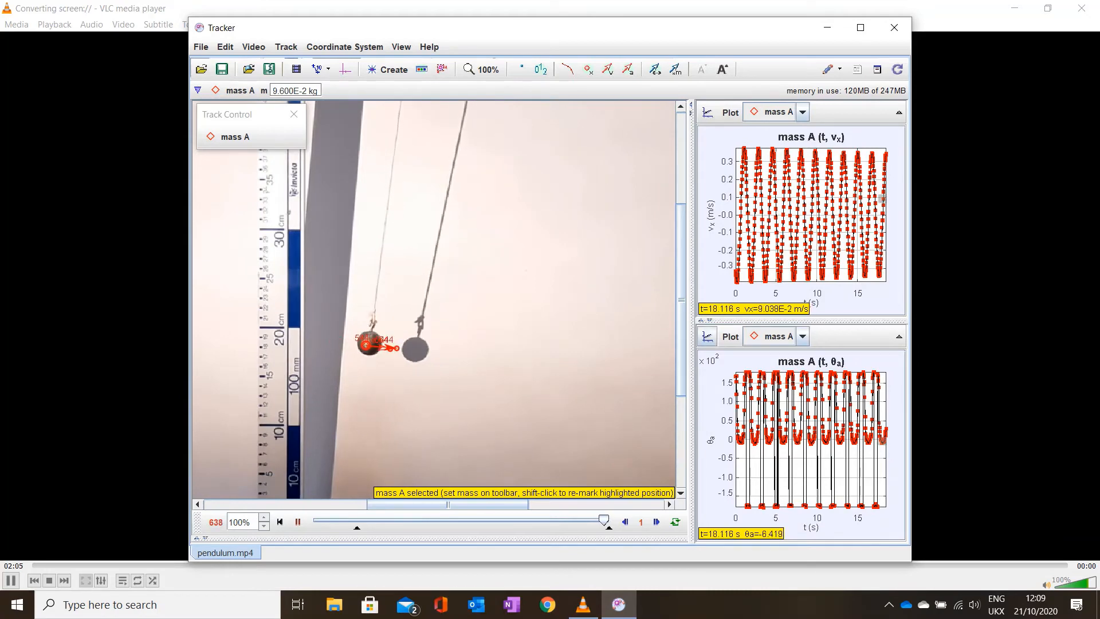
pyautogui.click(710, 440)
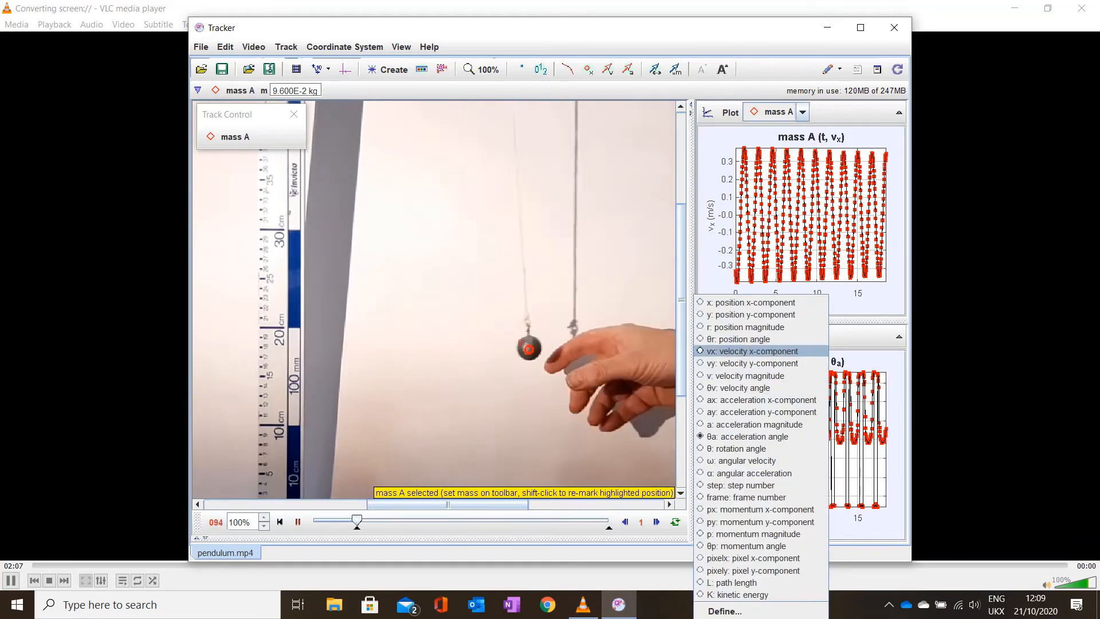
pyautogui.click(752, 351)
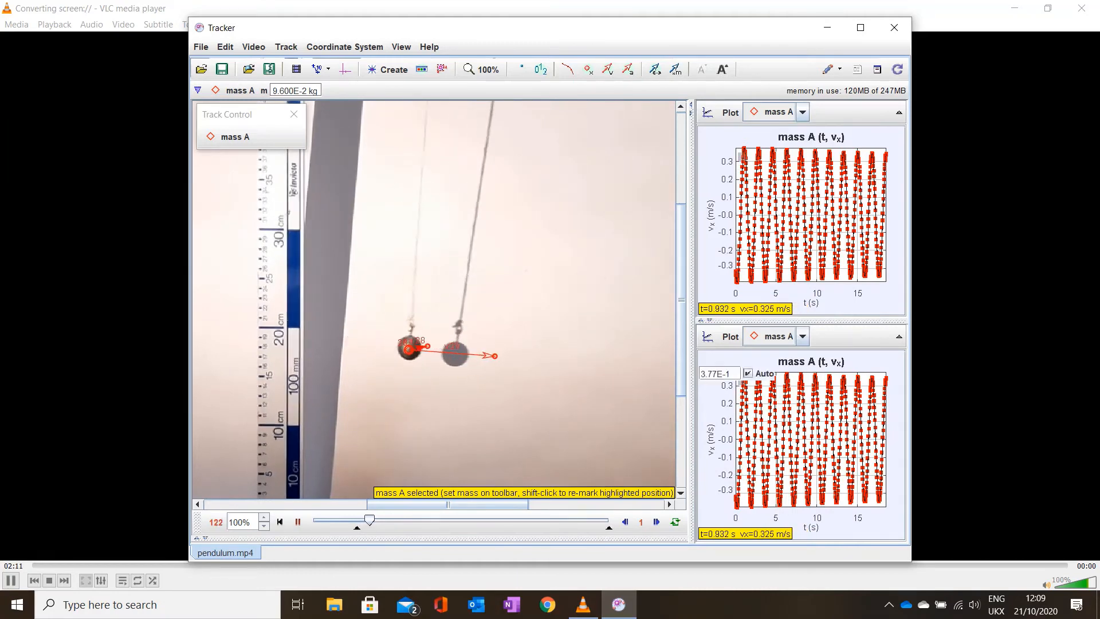
pyautogui.doubleClick(710, 439)
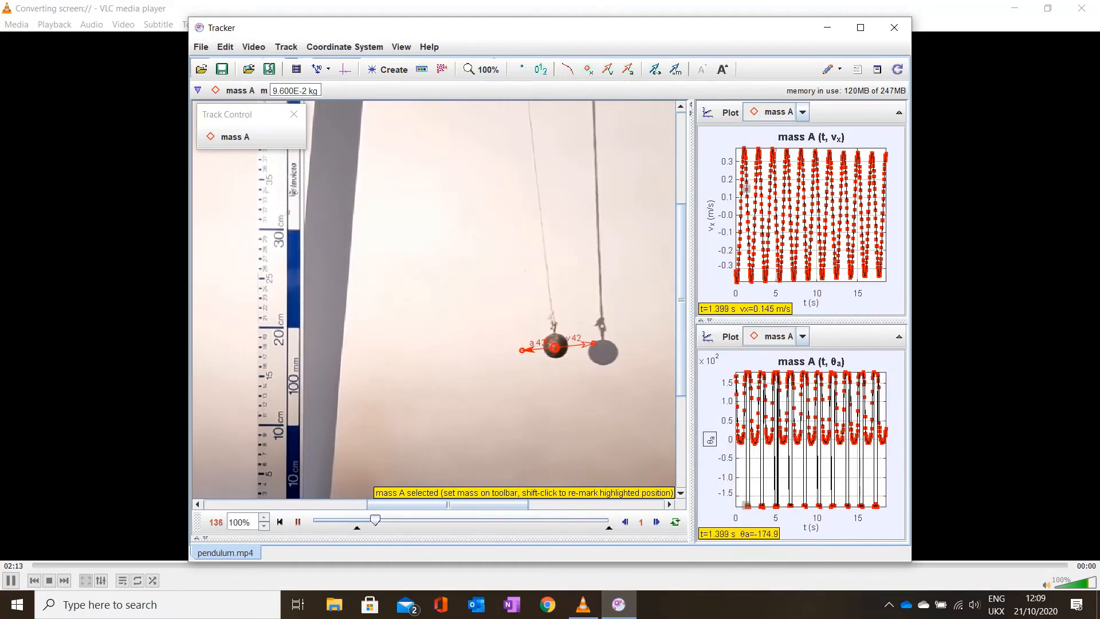
pyautogui.click(709, 439)
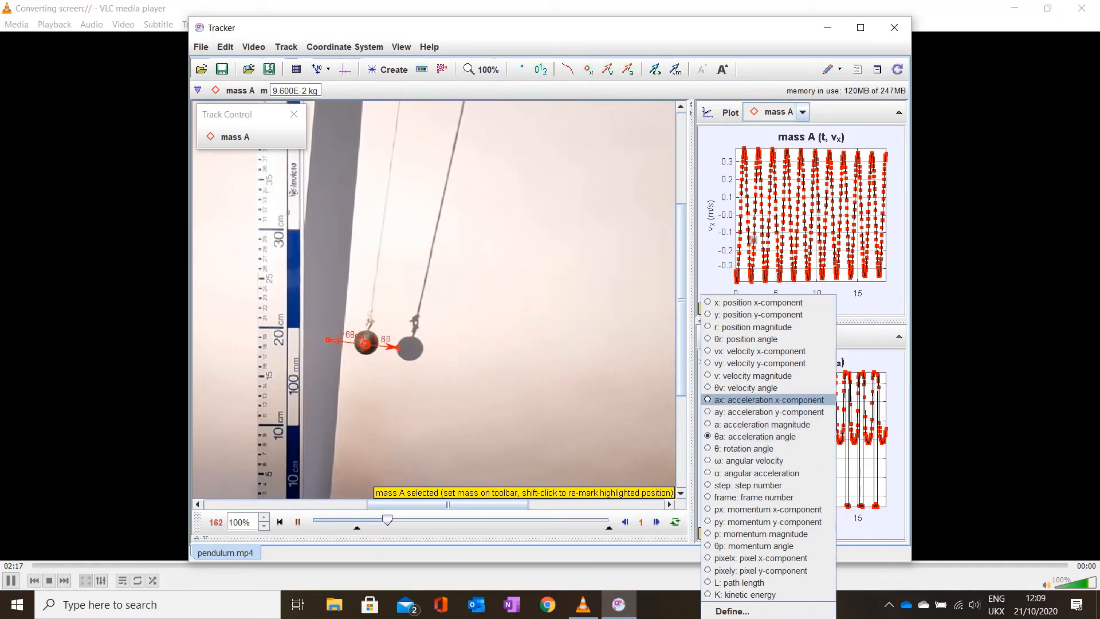
pyautogui.click(745, 400)
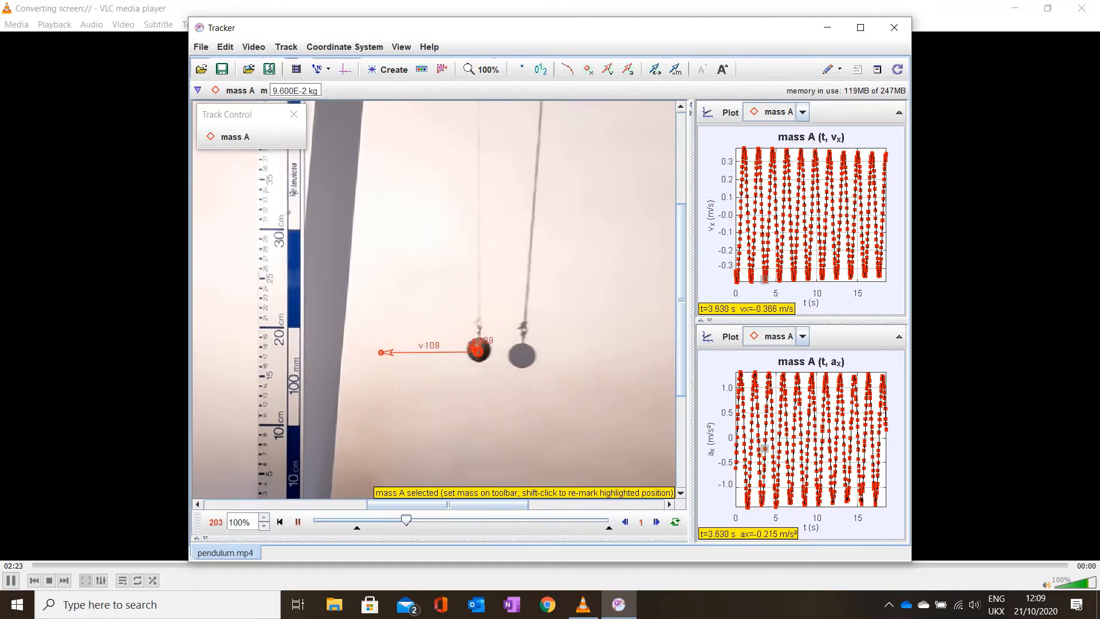
# Enlarge the plots to compare x-position and velocity magnitude with the x-acceleration, and return the upper plot to the velocity x-component.
pyautogui.click(691, 106)
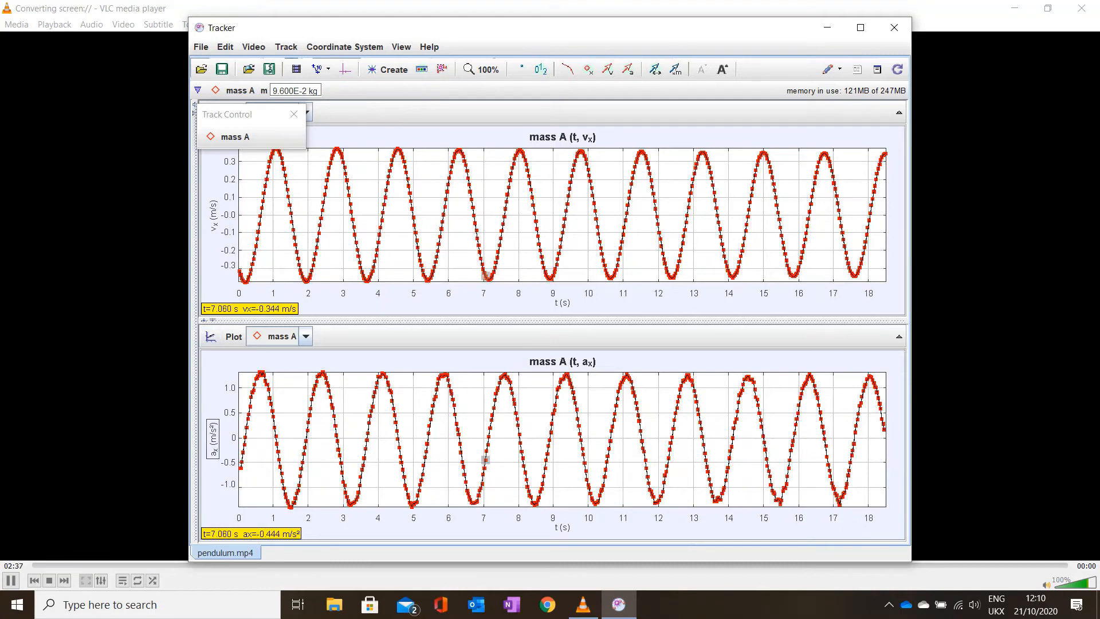
pyautogui.click(212, 217)
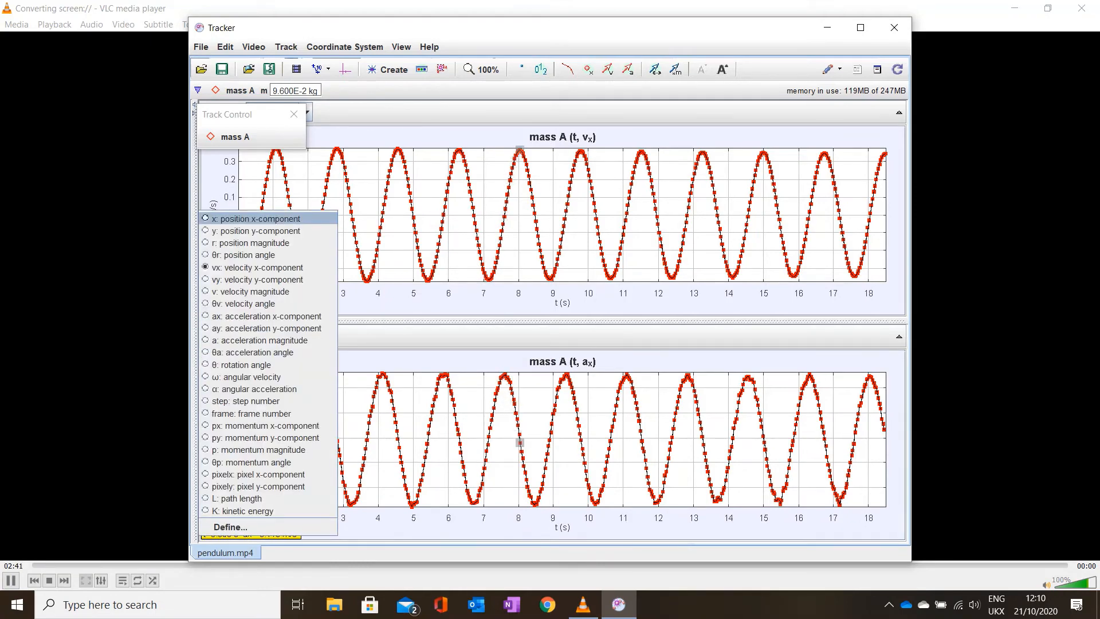
pyautogui.click(212, 218)
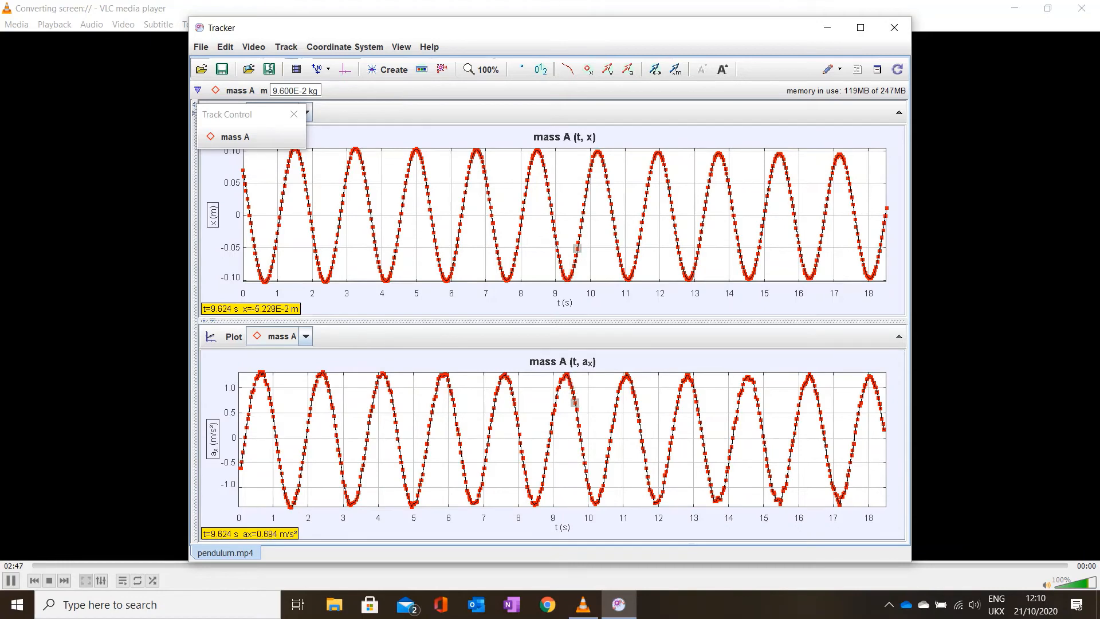
pyautogui.click(212, 214)
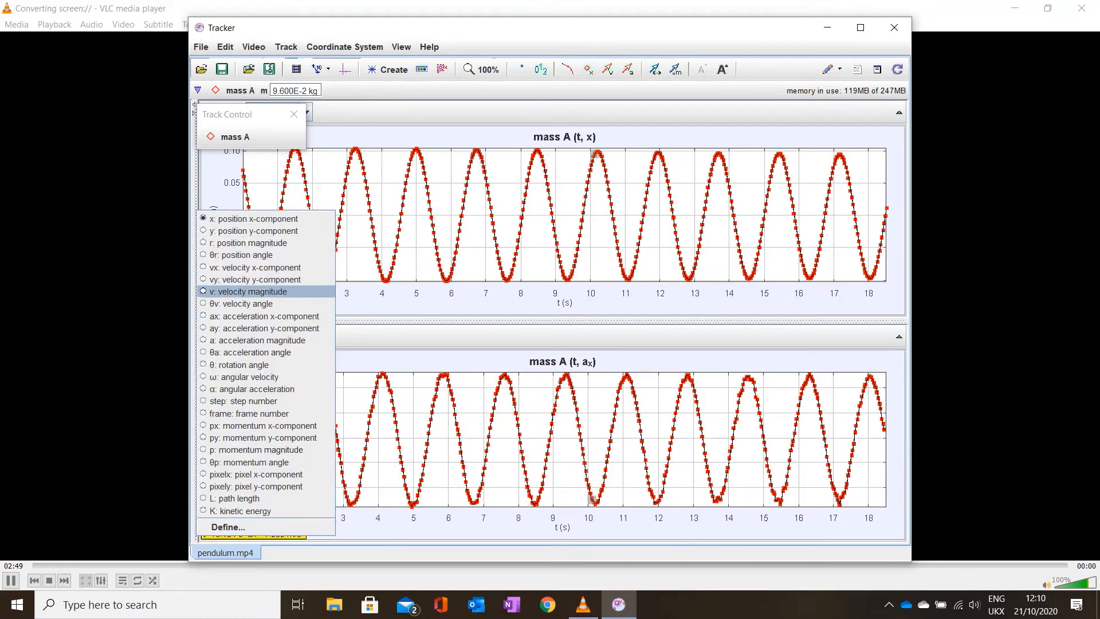
pyautogui.click(204, 291)
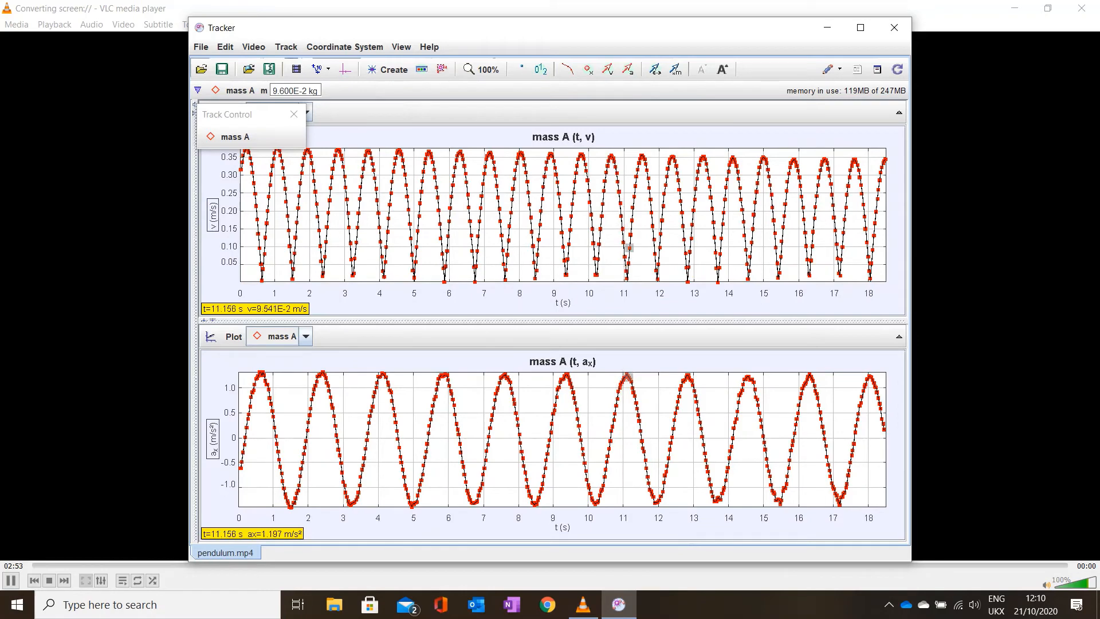
pyautogui.click(214, 216)
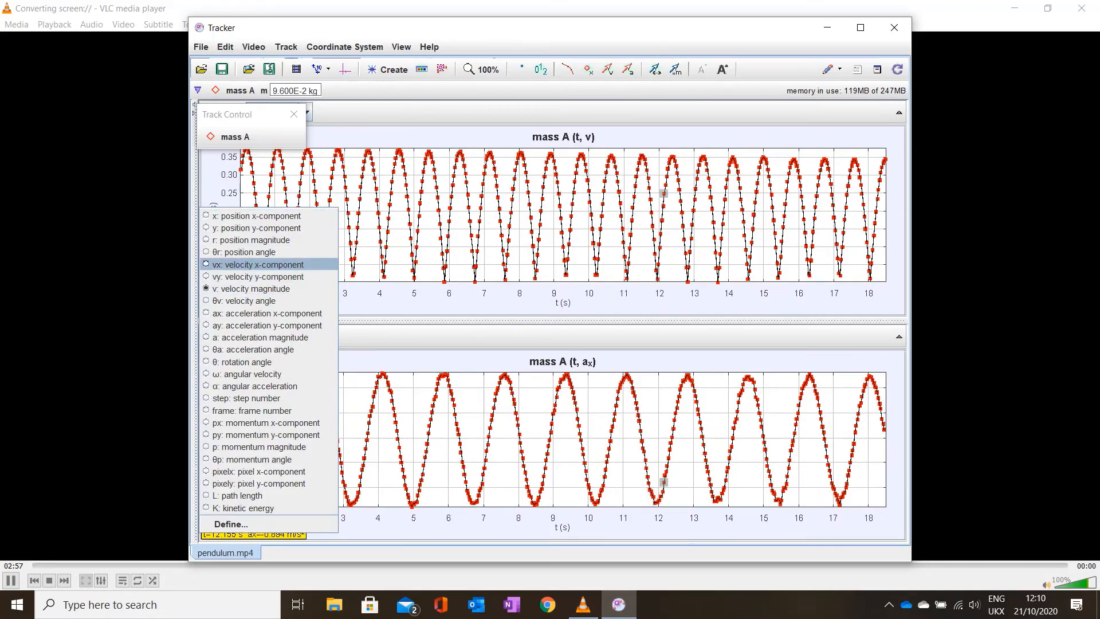
pyautogui.click(229, 264)
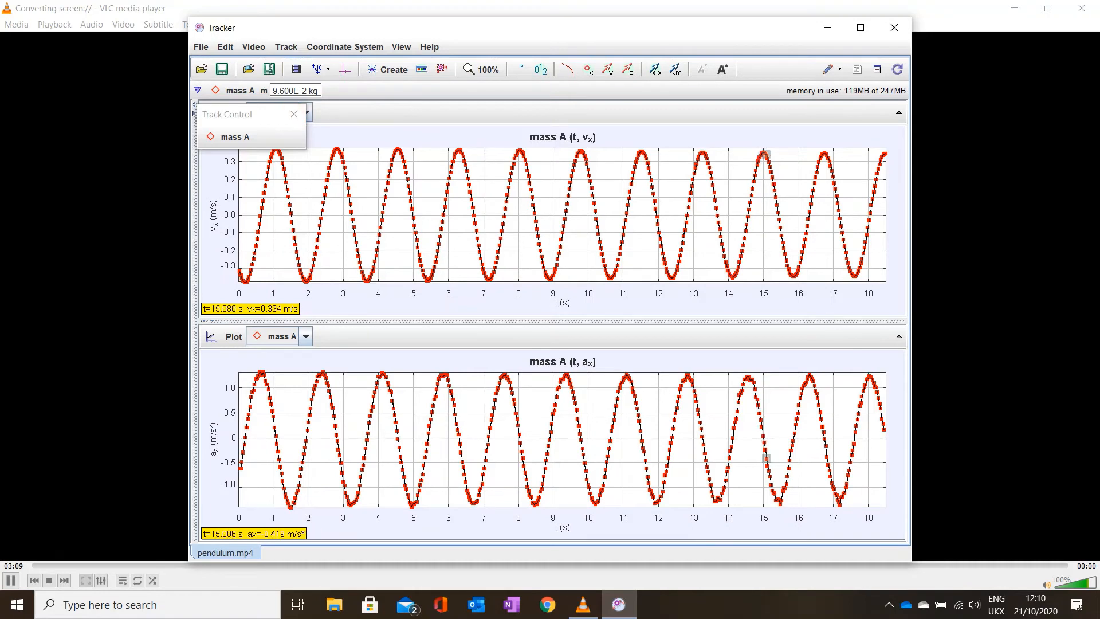
# Close the Track Control window and restore the video view beside the two plots.
pyautogui.click(293, 114)
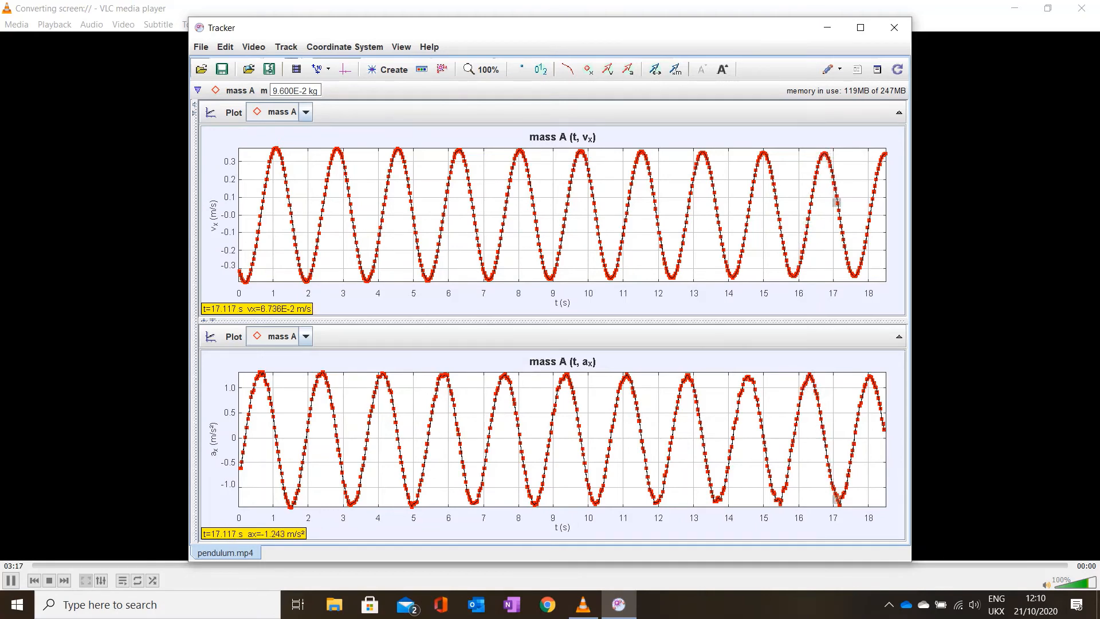
pyautogui.click(194, 113)
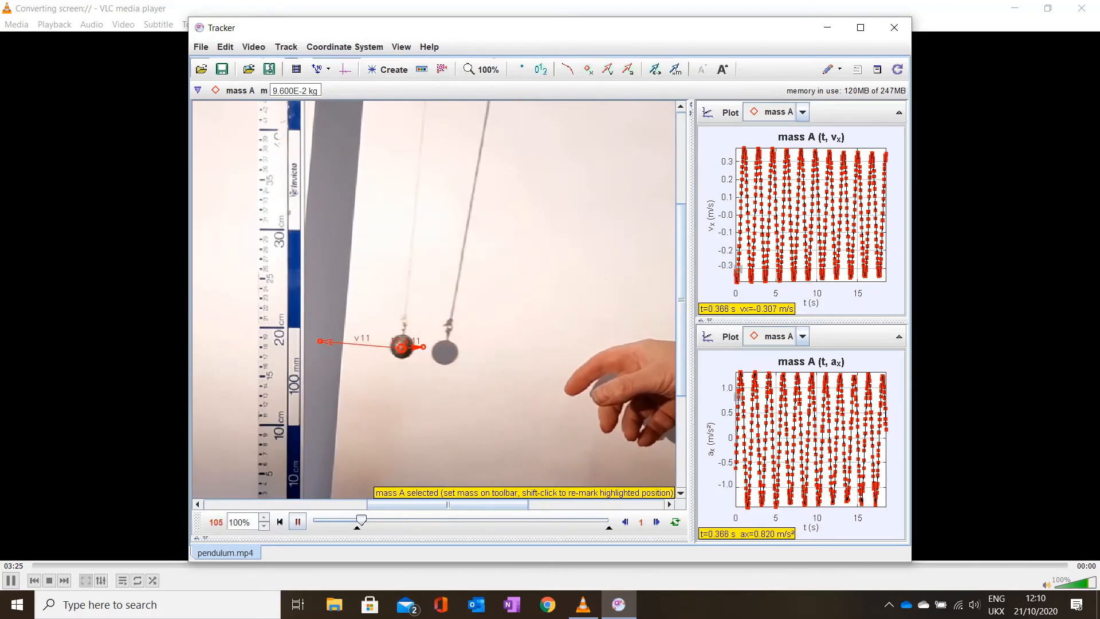
# Pause the clip and step it forward from the bob's extreme swing near the ruler to equilibrium, examining the velocity and acceleration vectors.
pyautogui.click(297, 522)
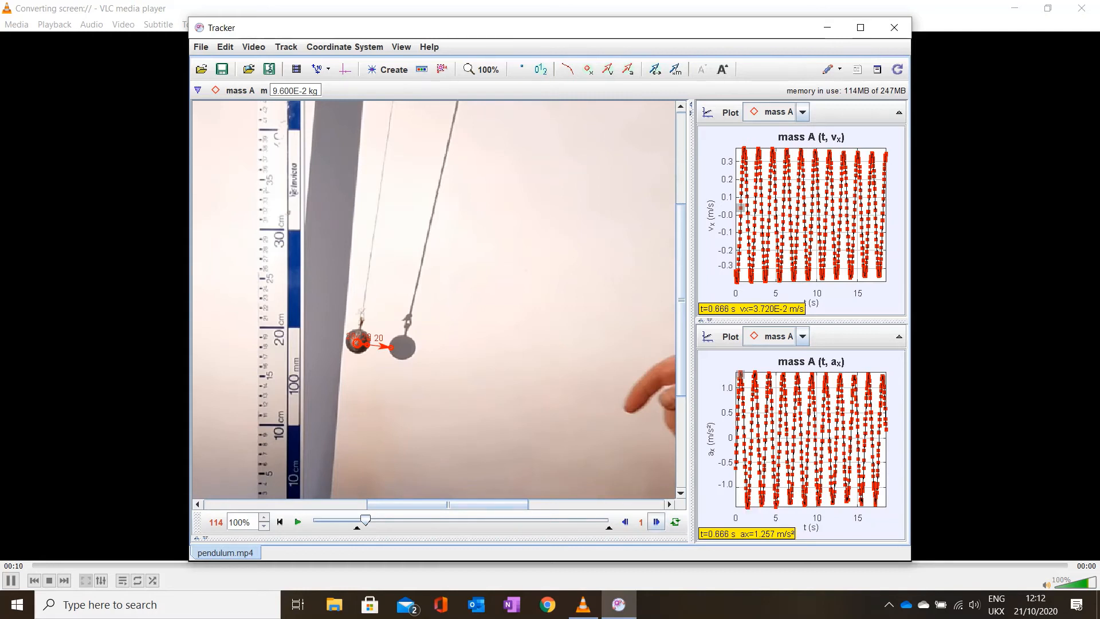
pyautogui.click(657, 522)
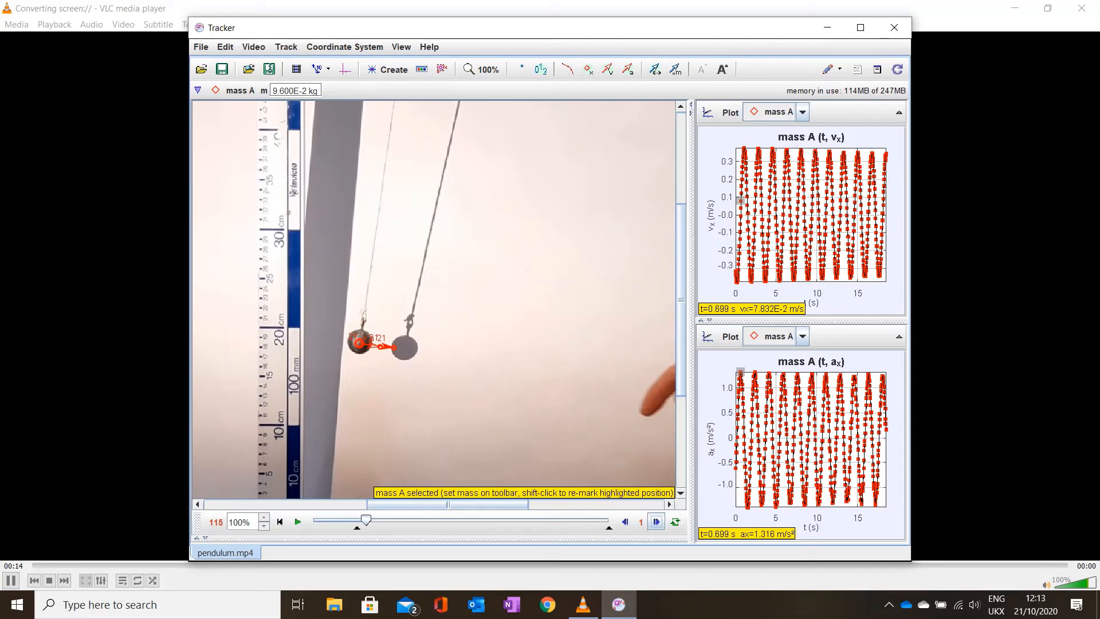
pyautogui.click(656, 521)
pyautogui.click(657, 522)
pyautogui.click(656, 521)
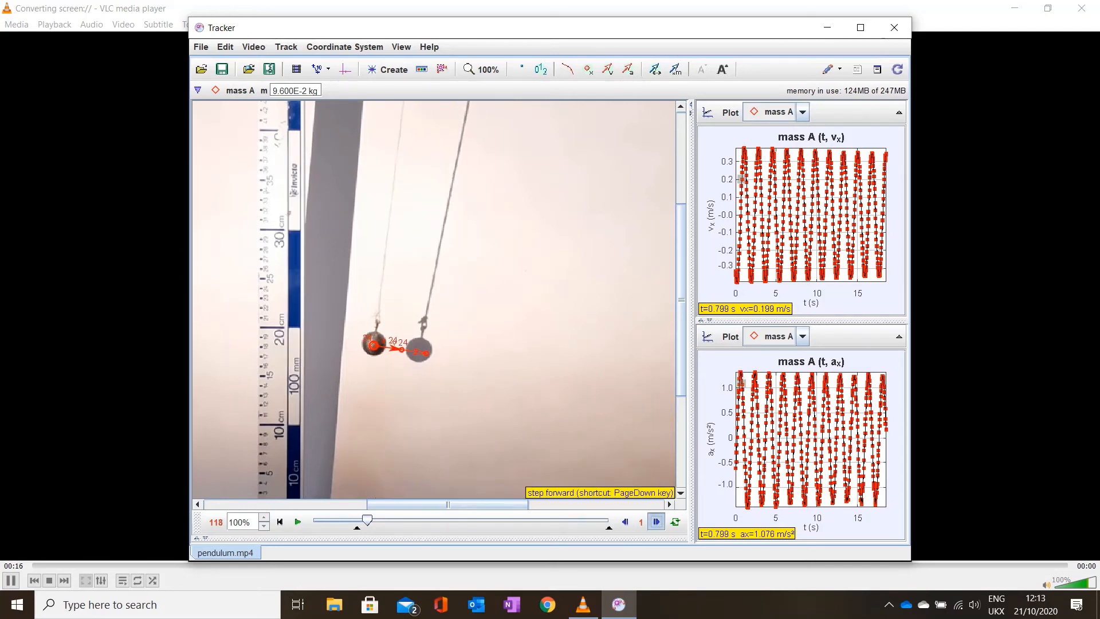
pyautogui.click(657, 522)
pyautogui.click(656, 521)
pyautogui.click(656, 522)
pyautogui.click(657, 522)
pyautogui.click(656, 521)
pyautogui.click(656, 521)
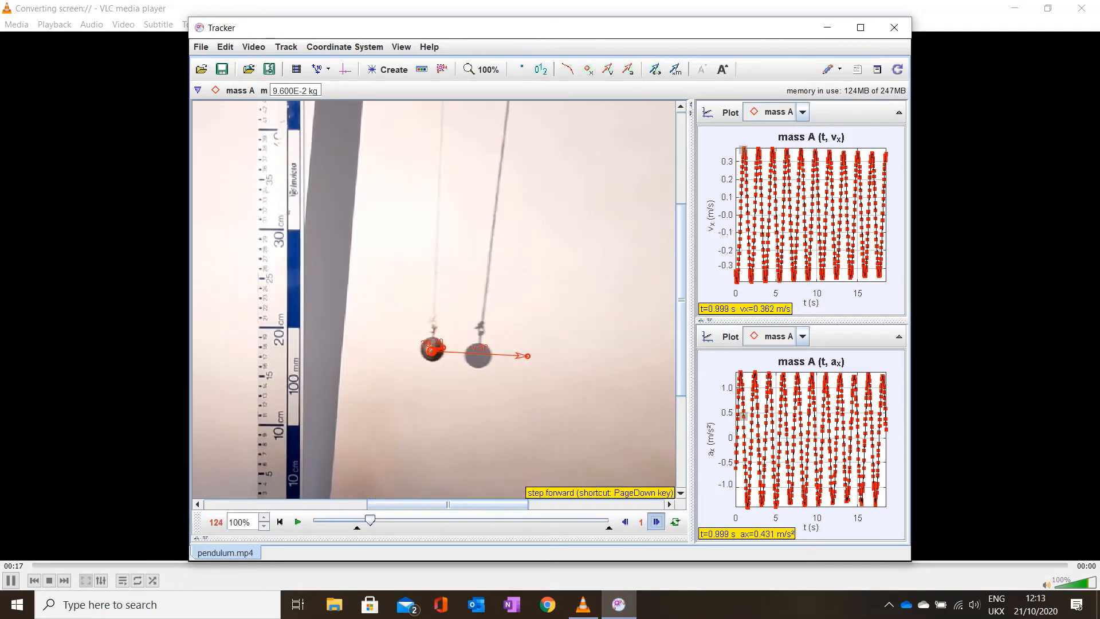
pyautogui.click(657, 521)
pyautogui.click(657, 521)
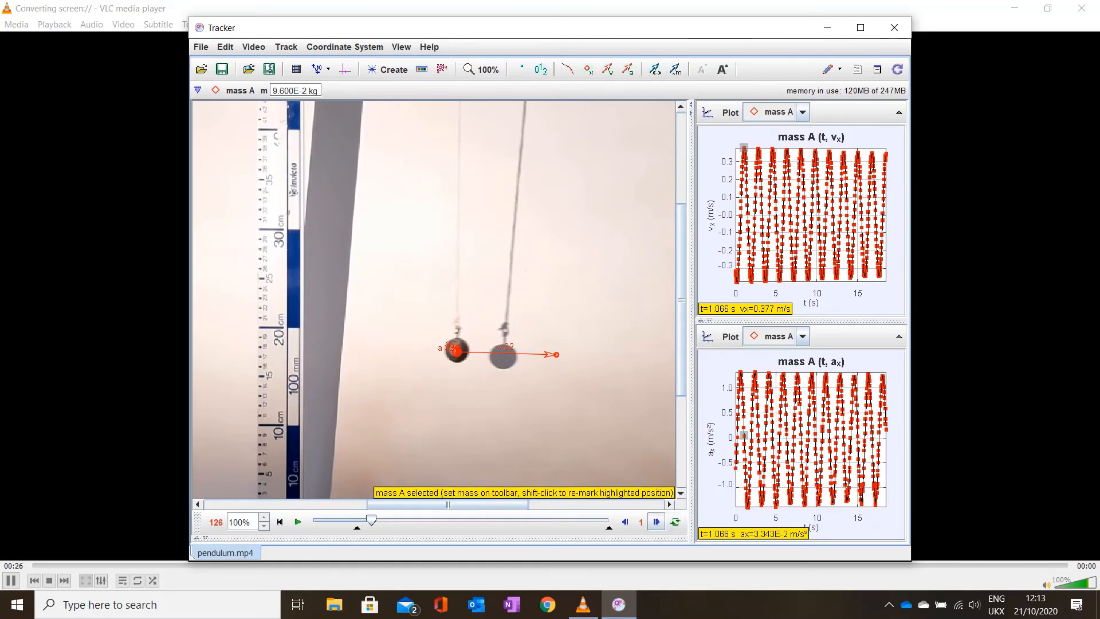
# Step through the frames from equilibrium to the bob's opposite turning point, examining how the velocity and acceleration vectors change.
pyautogui.click(657, 521)
pyautogui.click(657, 522)
pyautogui.click(657, 521)
pyautogui.click(656, 522)
pyautogui.click(657, 521)
pyautogui.click(656, 522)
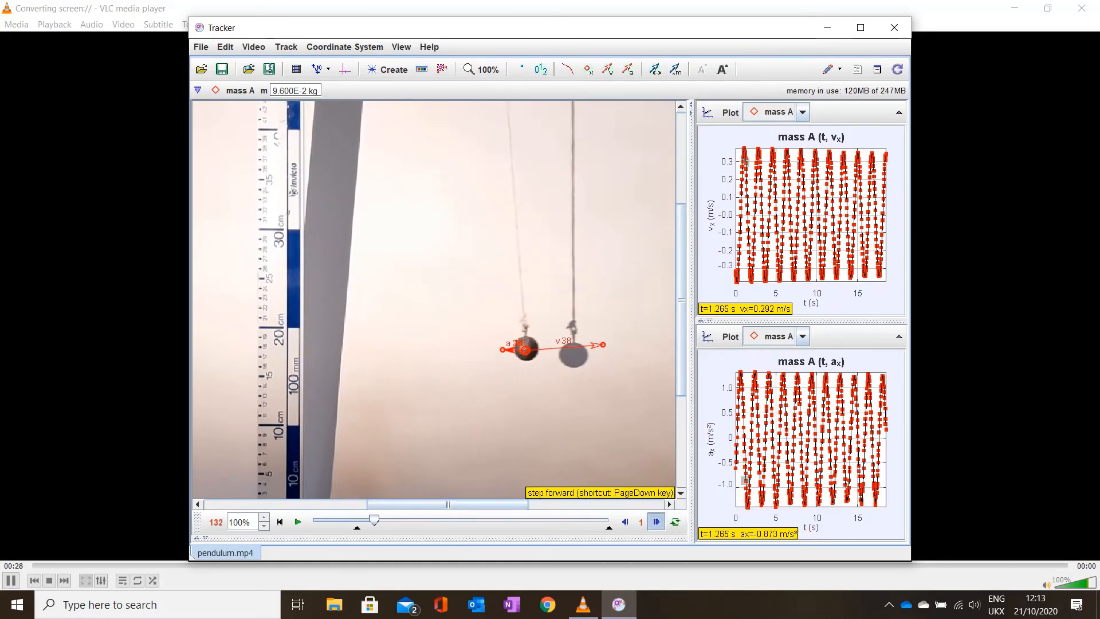
pyautogui.click(656, 522)
pyautogui.click(656, 521)
pyautogui.click(657, 521)
pyautogui.click(657, 522)
pyautogui.click(657, 522)
pyautogui.click(657, 521)
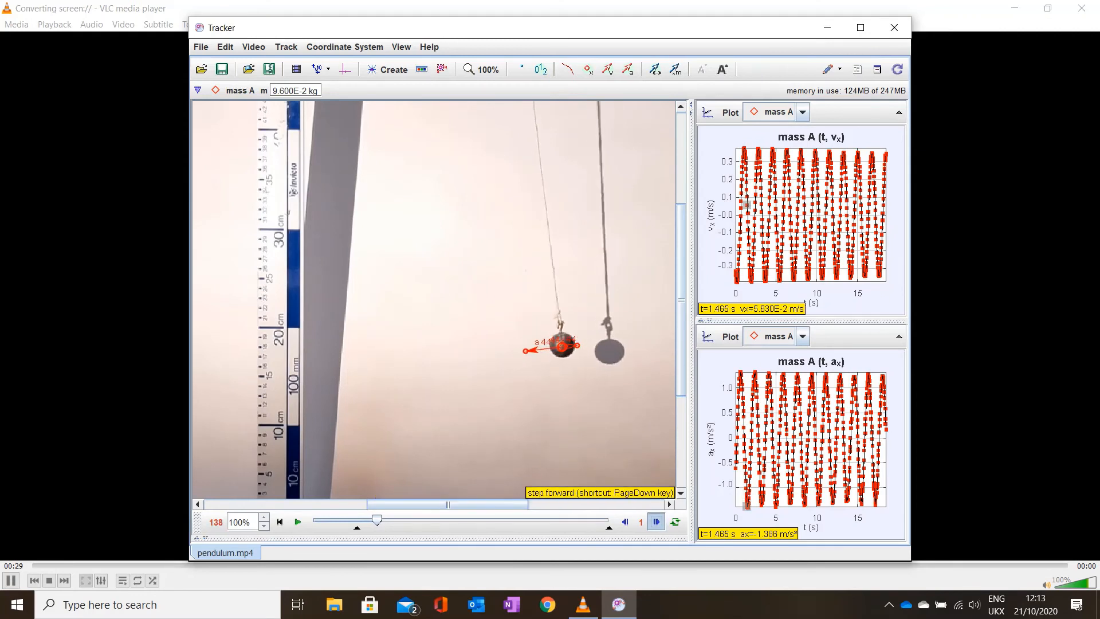
pyautogui.click(657, 521)
pyautogui.click(656, 521)
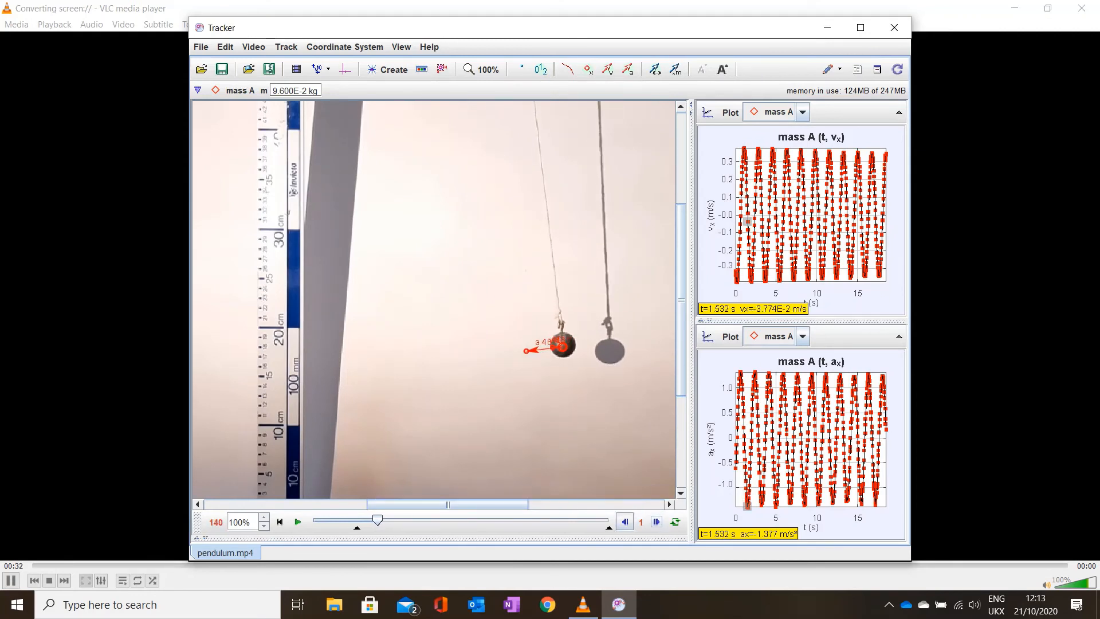
pyautogui.click(624, 522)
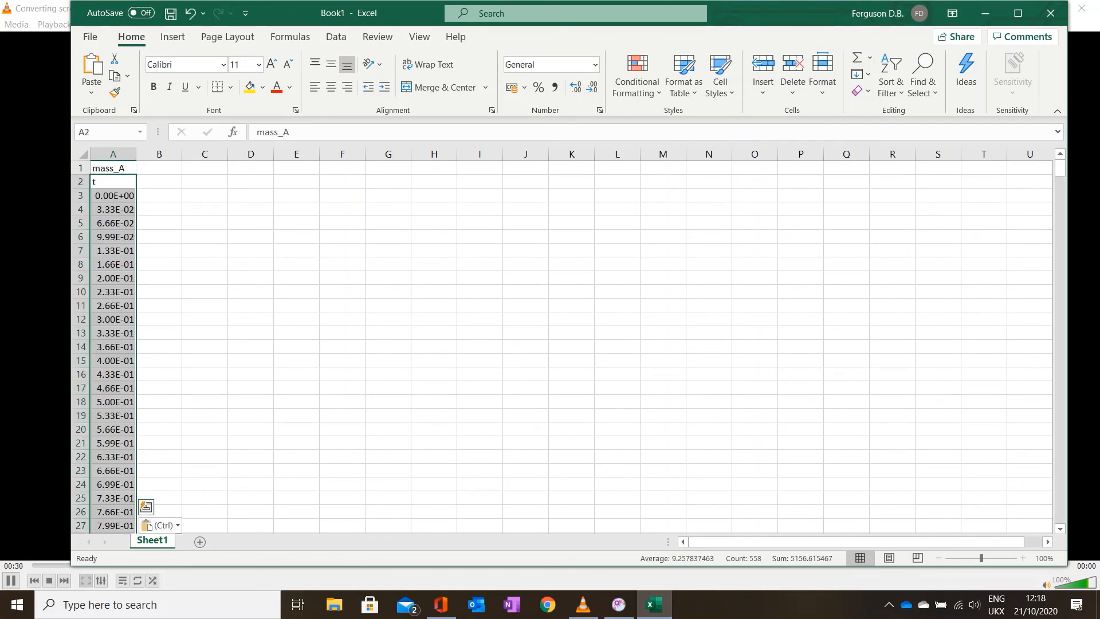
# Switch from the Excel workbook back to the pendulum data table in Tracker.
pyautogui.click(619, 604)
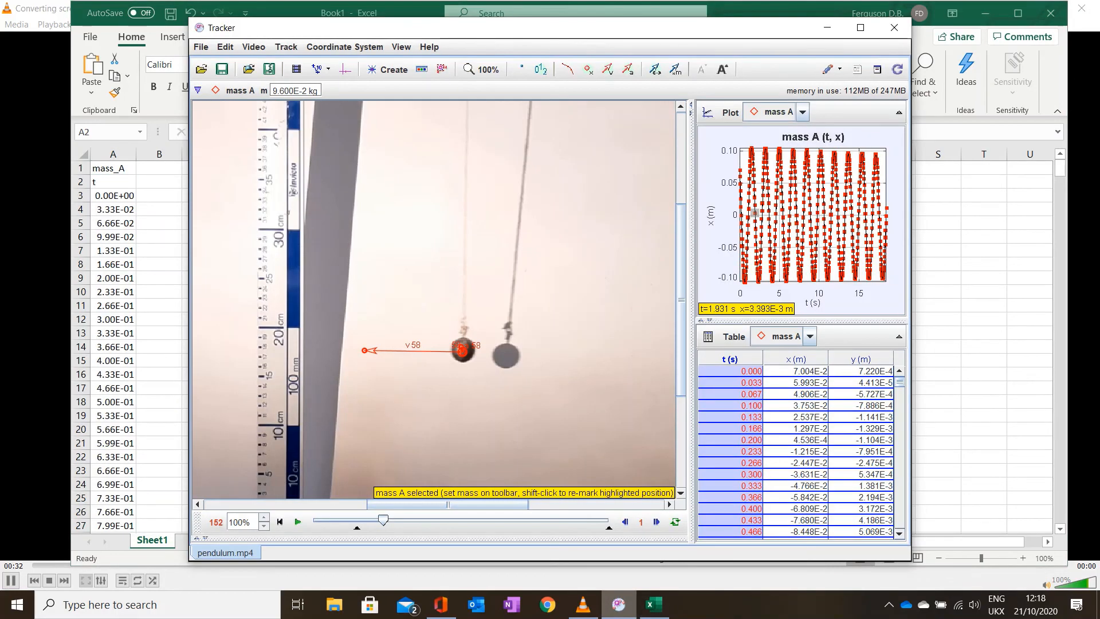